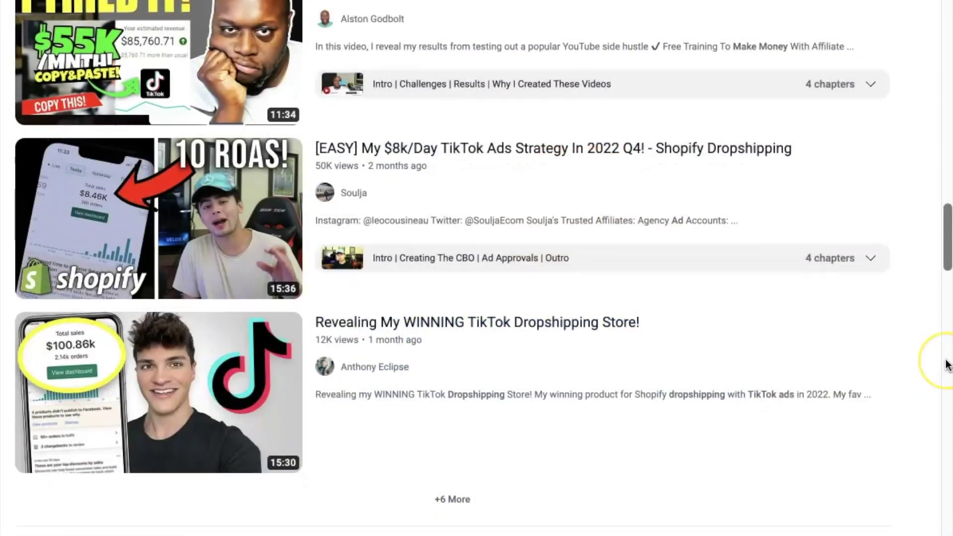
# Step: Open a new Chrome tab and enter ads.tiktok.com as the web address
pyautogui.scroll(-2, 948, 365)
pyautogui.scroll(-2, 949, 365)
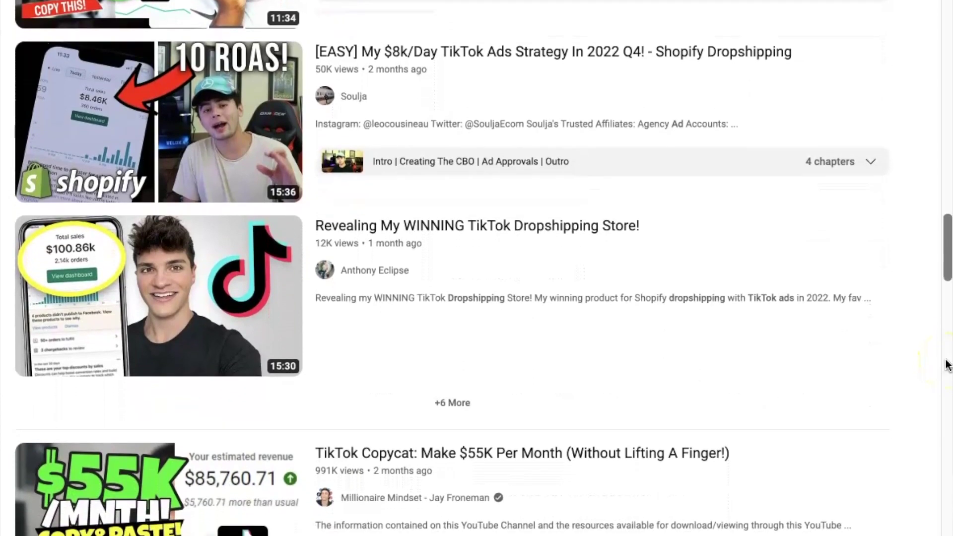
pyautogui.scroll(-2, 948, 365)
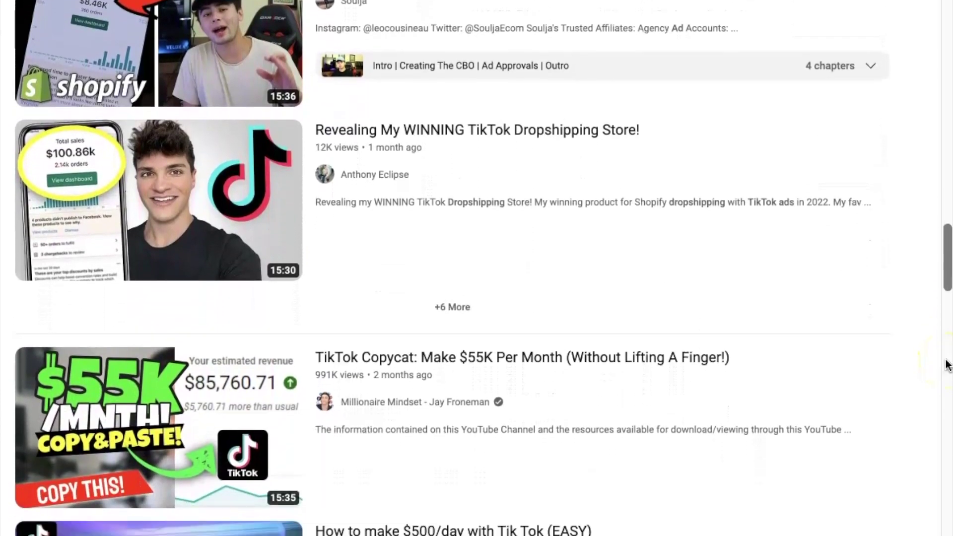
pyautogui.scroll(-2, 948, 365)
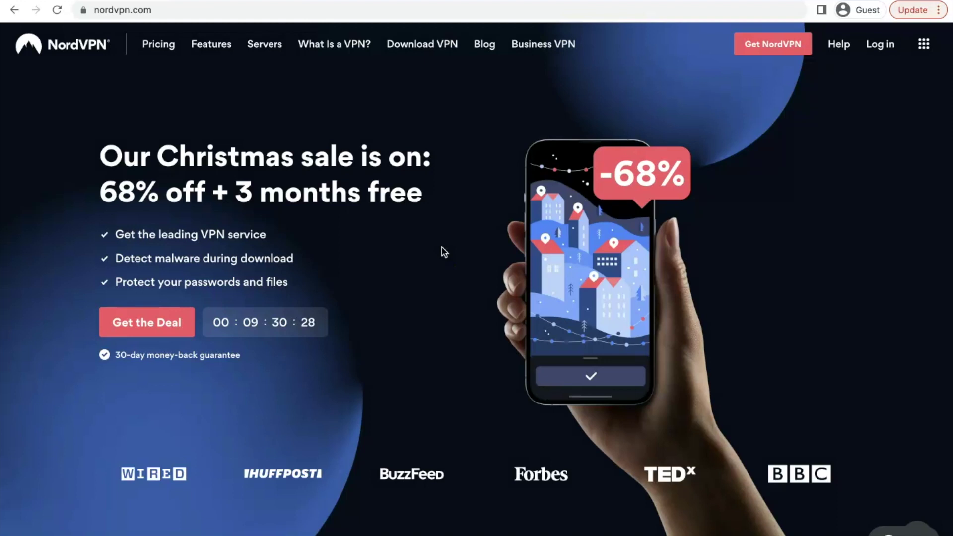
pyautogui.click(442, 241)
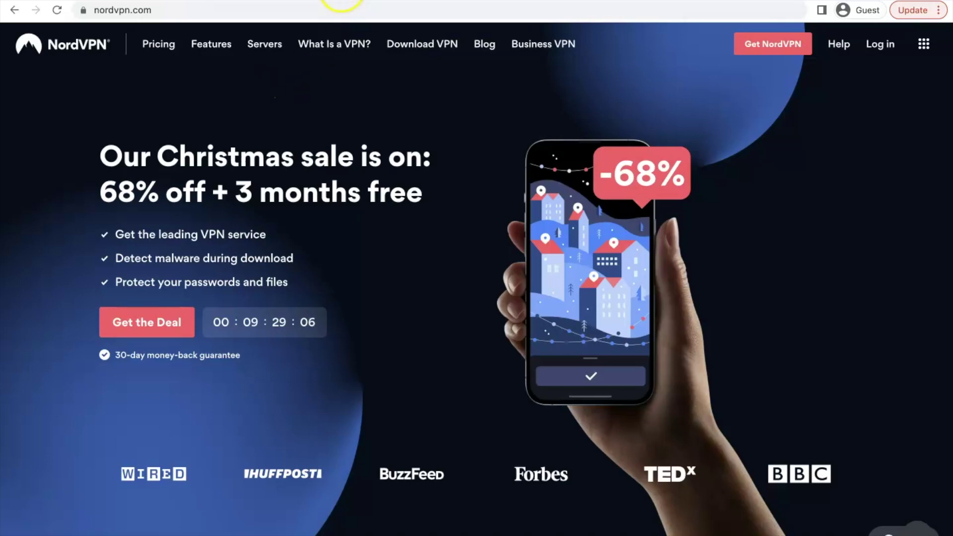
pyautogui.press('super+t')
pyautogui.write('ads.')
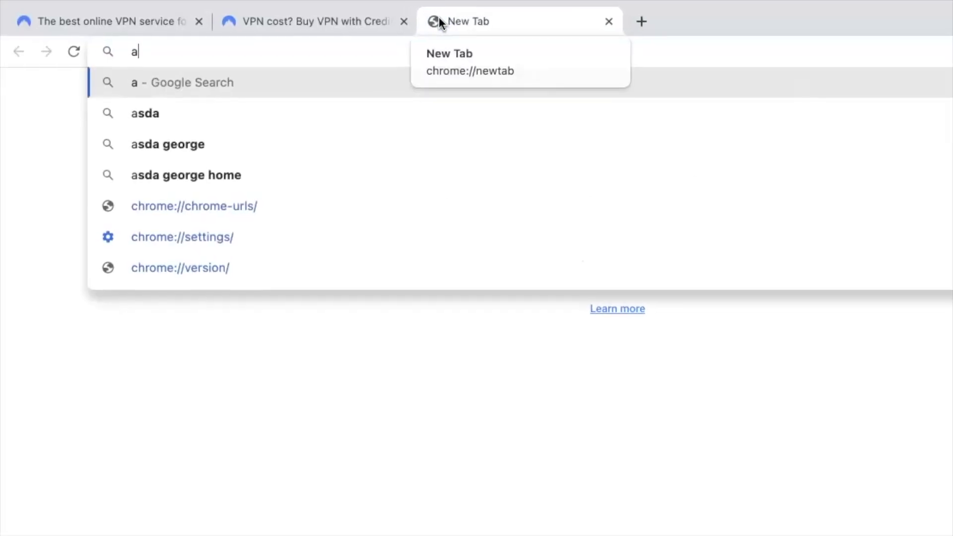
pyautogui.write('tiktok.')
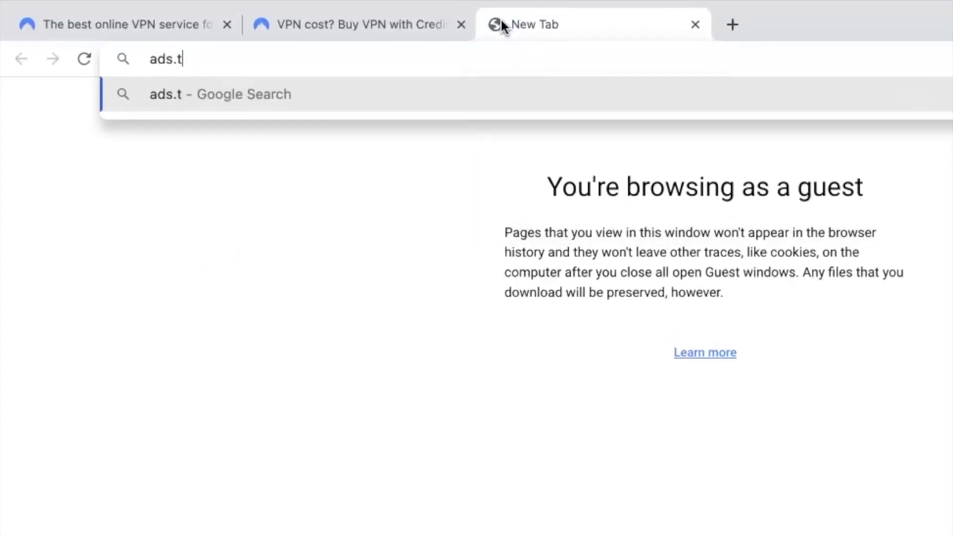
pyautogui.write('co,m')
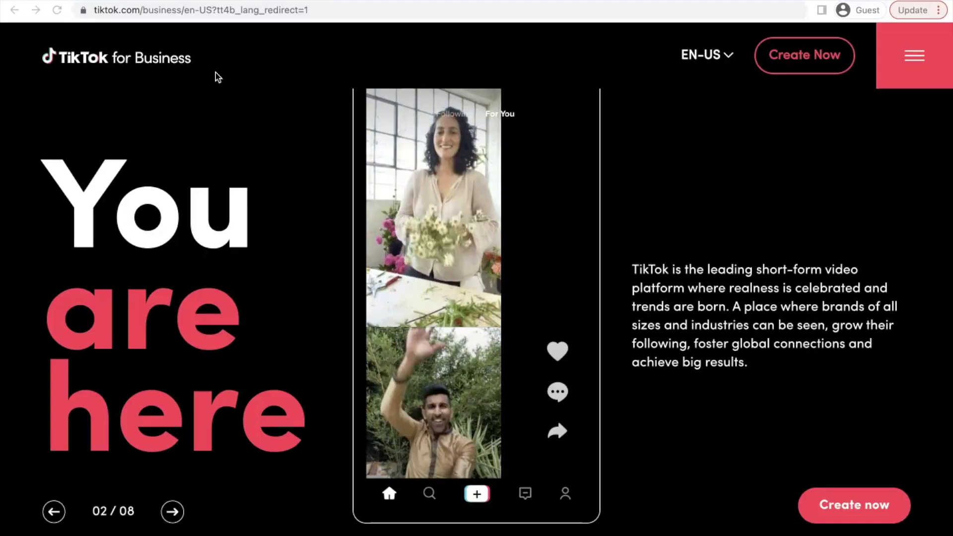
pyautogui.click(49, 472)
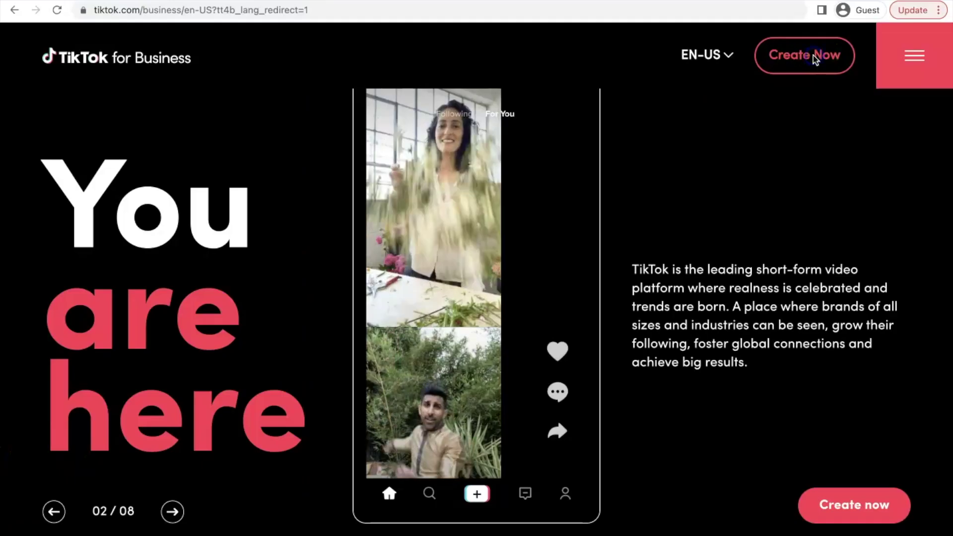
# Step: Start a TikTok for Business sign-up, accept the commercial terms, and submit it
pyautogui.click(791, 71)
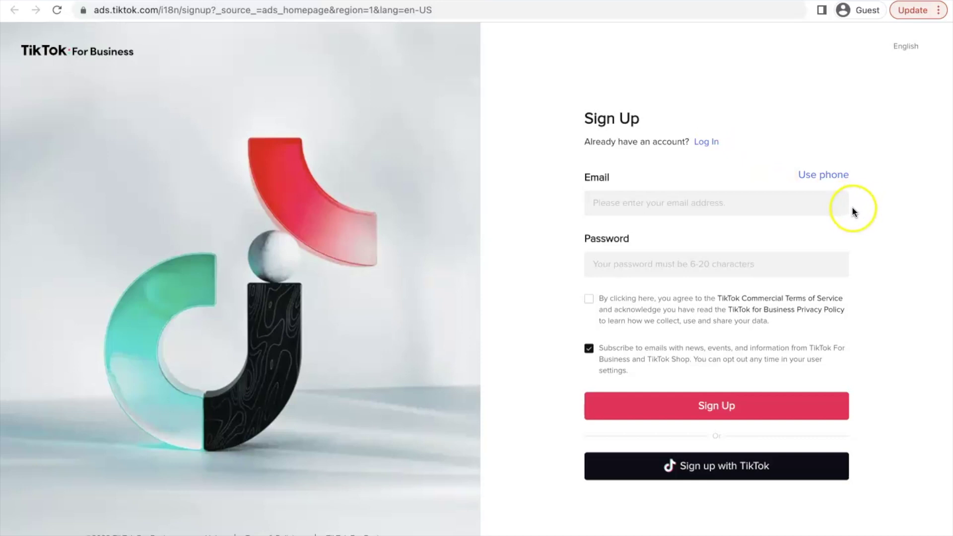
pyautogui.scroll(3, 862, 207)
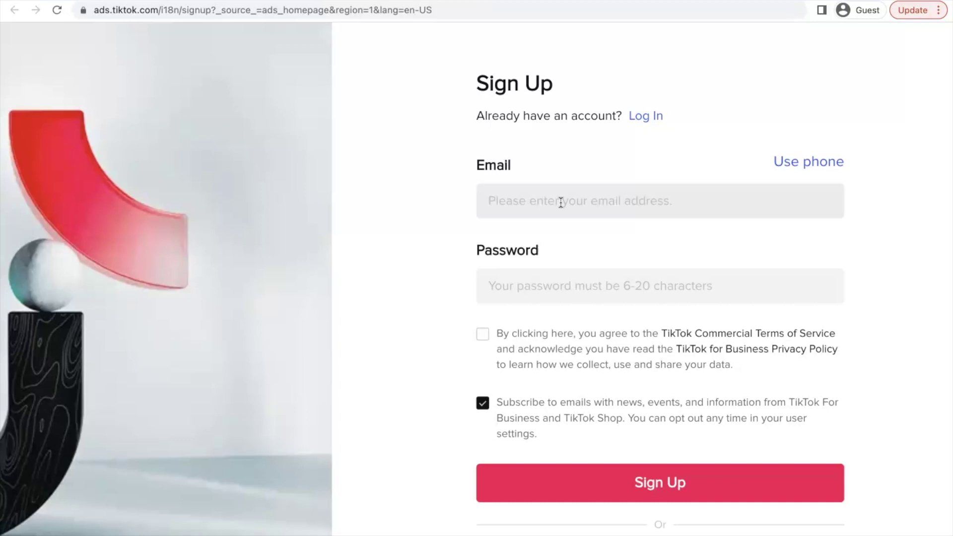
pyautogui.click(483, 336)
pyautogui.click(656, 483)
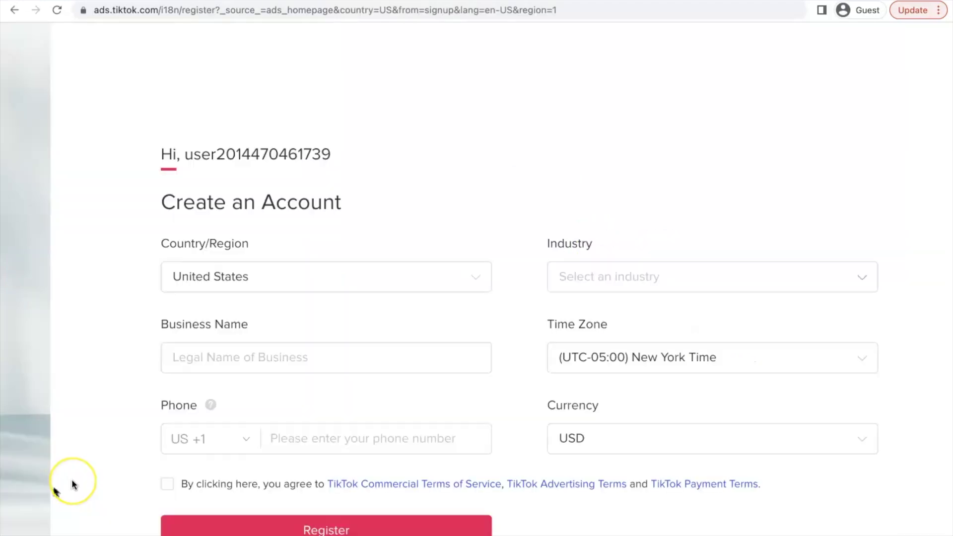
# Step: Keep United States as the country/region and enter the business name
pyautogui.scroll(-1, 170, 430)
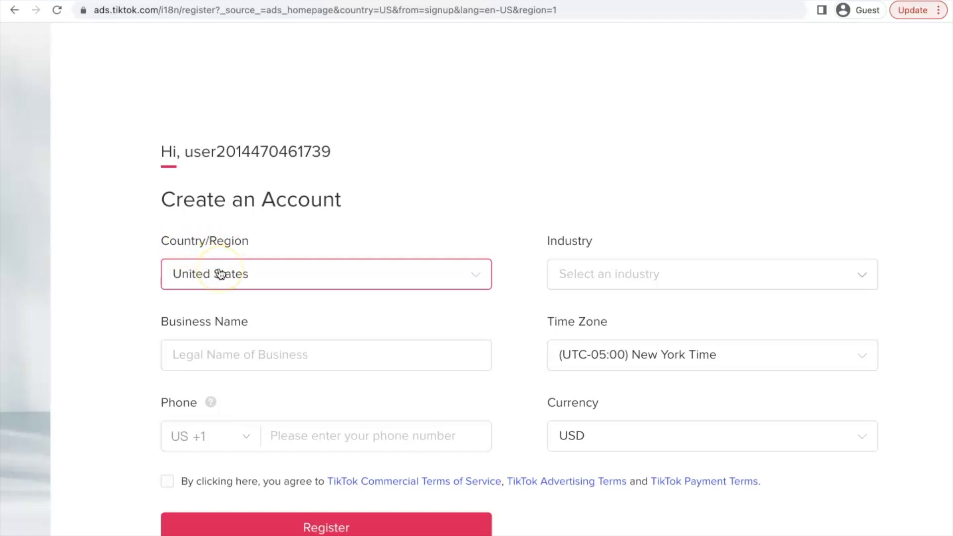
pyautogui.click(237, 291)
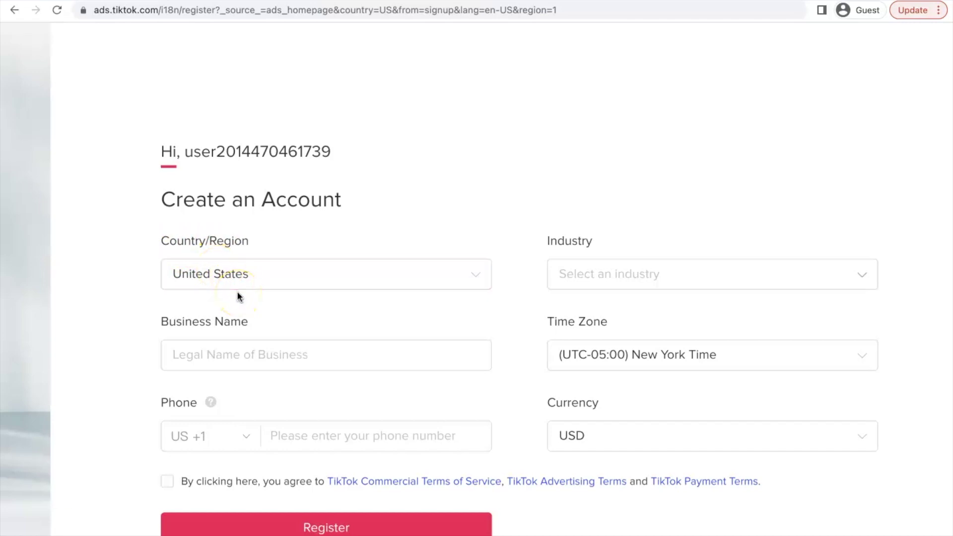
pyautogui.click(232, 288)
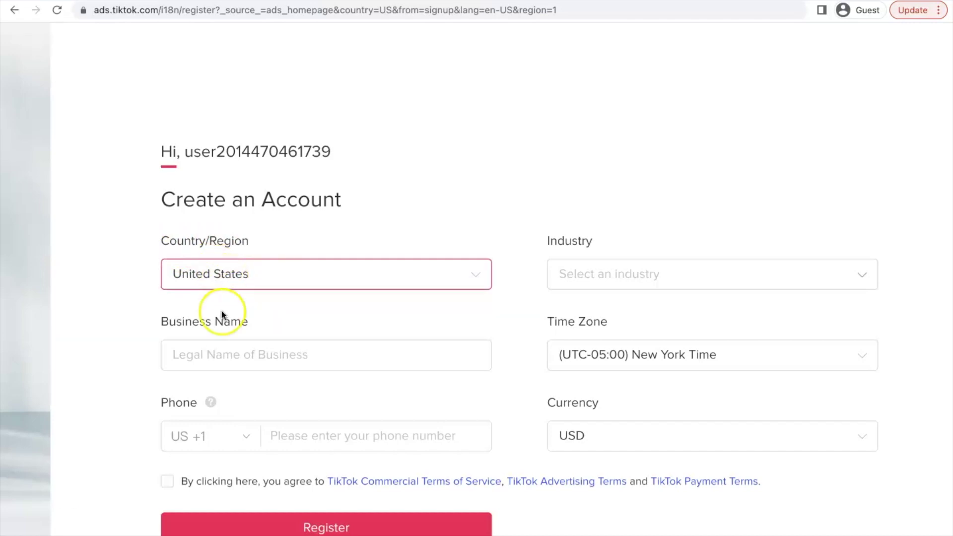
pyautogui.click(208, 354)
pyautogui.click(247, 354)
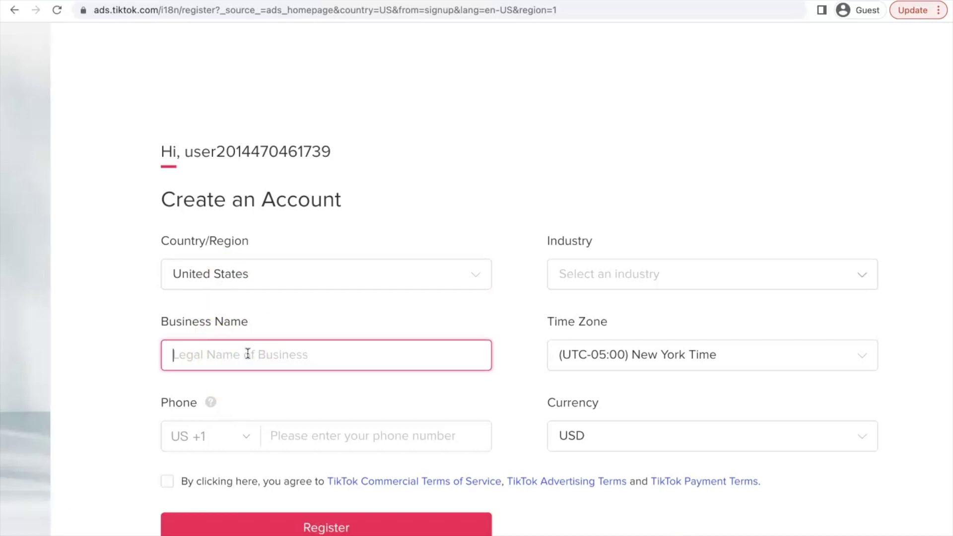
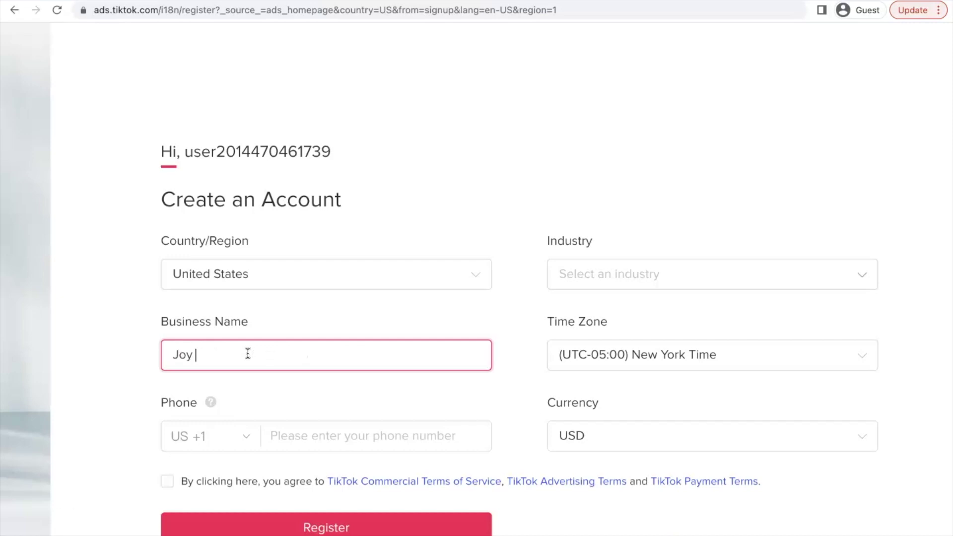
# Step: Keep United States +1 as the phone country code
pyautogui.scroll(-3, 198, 328)
pyautogui.click(191, 298)
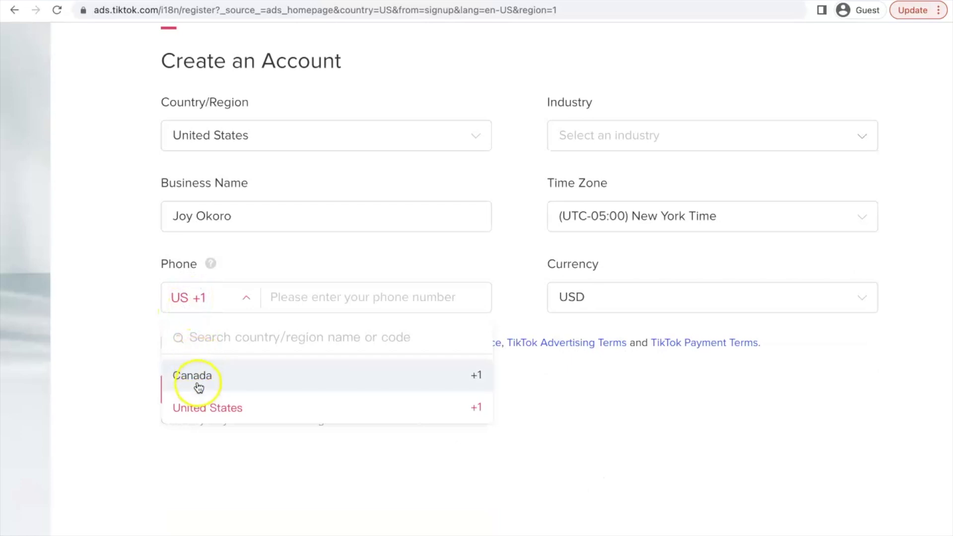
pyautogui.click(223, 410)
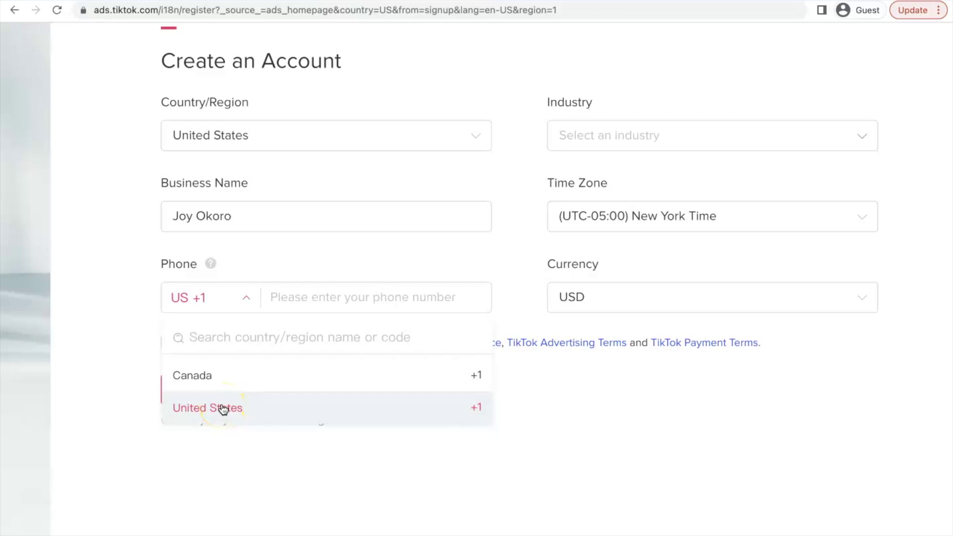
pyautogui.click(223, 409)
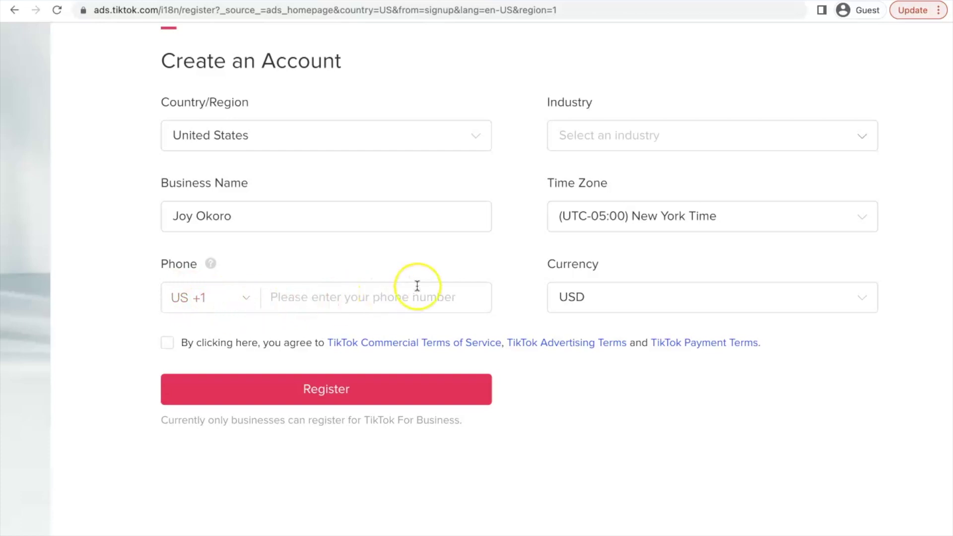
# Step: Set the industry to E-commerce › Home Decor & Accessories
pyautogui.scroll(1, 407, 278)
pyautogui.scroll(1, 418, 286)
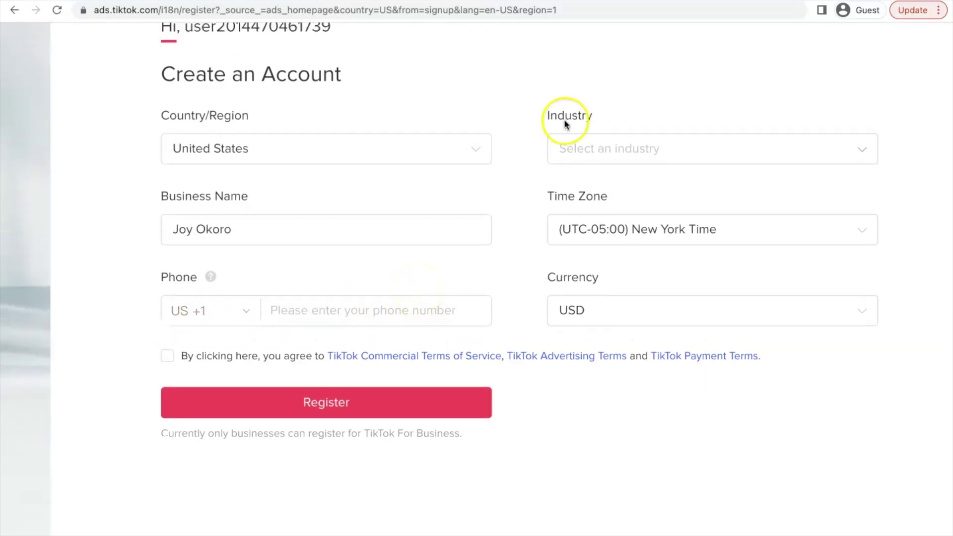
pyautogui.click(575, 150)
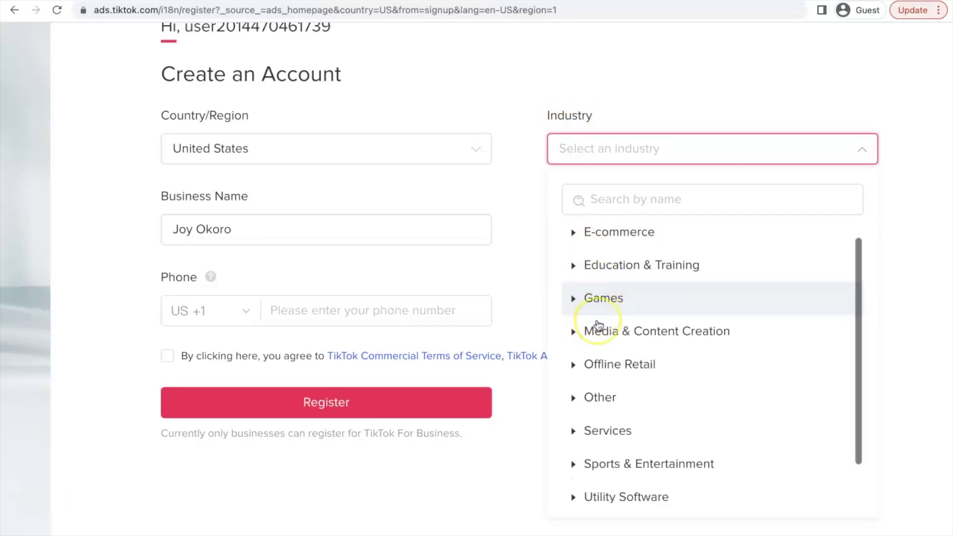
pyautogui.scroll(-1, 599, 320)
pyautogui.scroll(-2, 599, 325)
pyautogui.scroll(3, 599, 326)
pyautogui.click(604, 249)
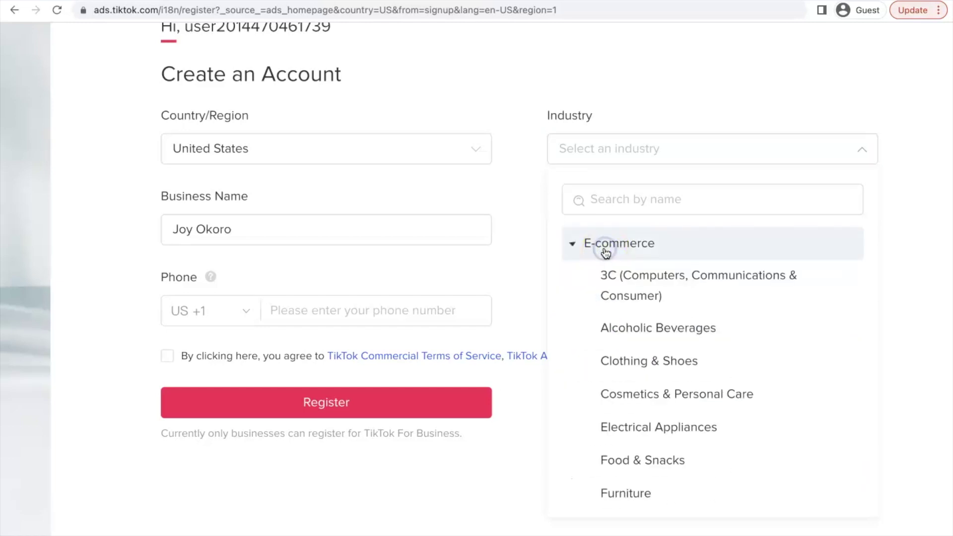
pyautogui.scroll(-12, 638, 314)
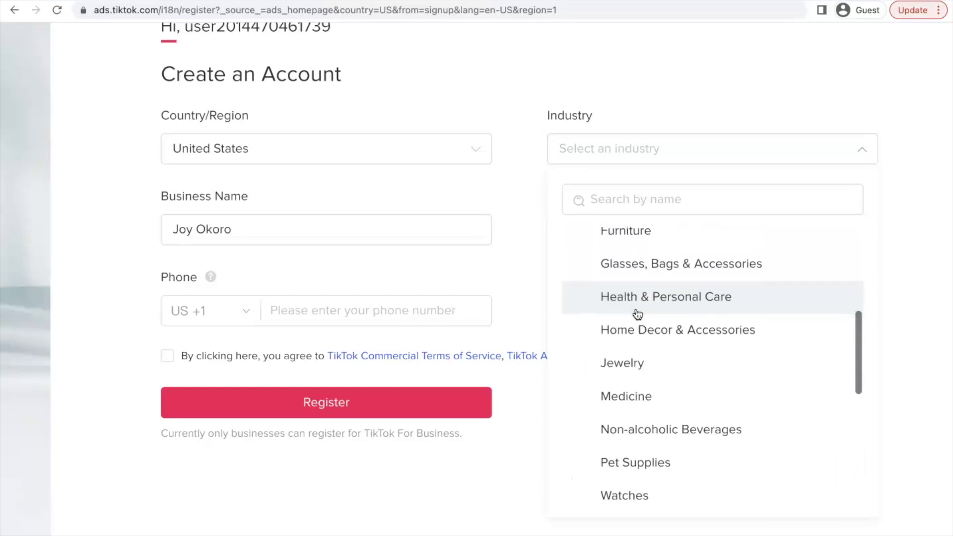
pyautogui.click(638, 312)
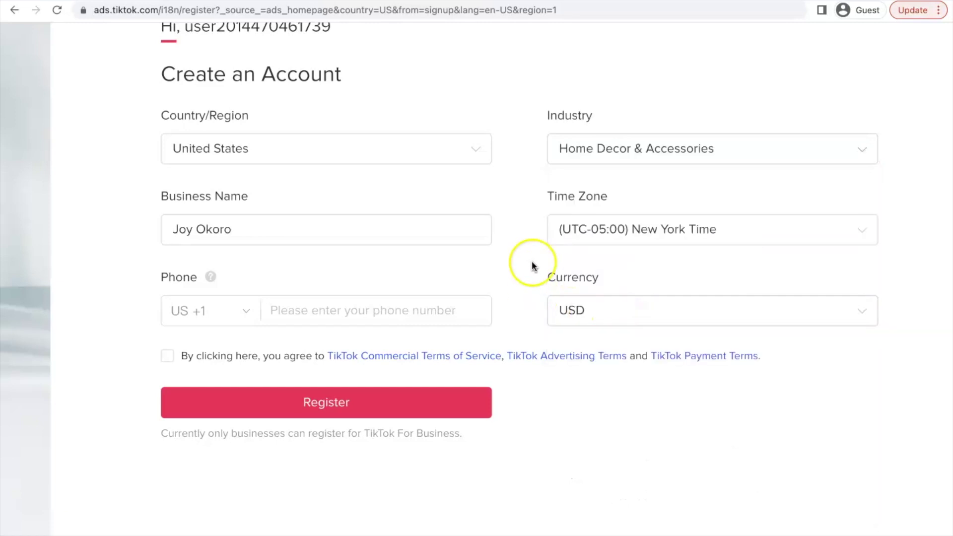
# Step: Check the currency, accept the commercial and advertising terms, and register the account
pyautogui.click(571, 319)
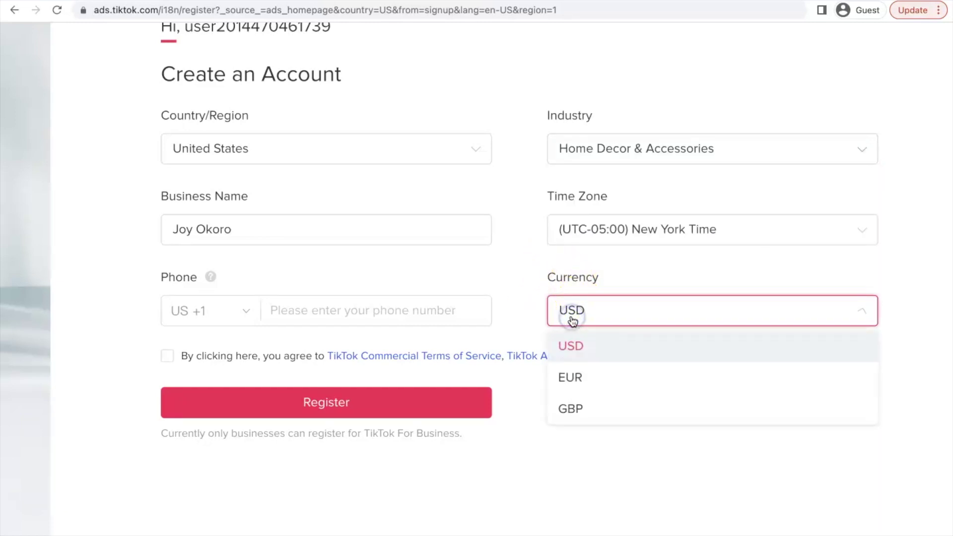
pyautogui.click(168, 355)
pyautogui.click(325, 401)
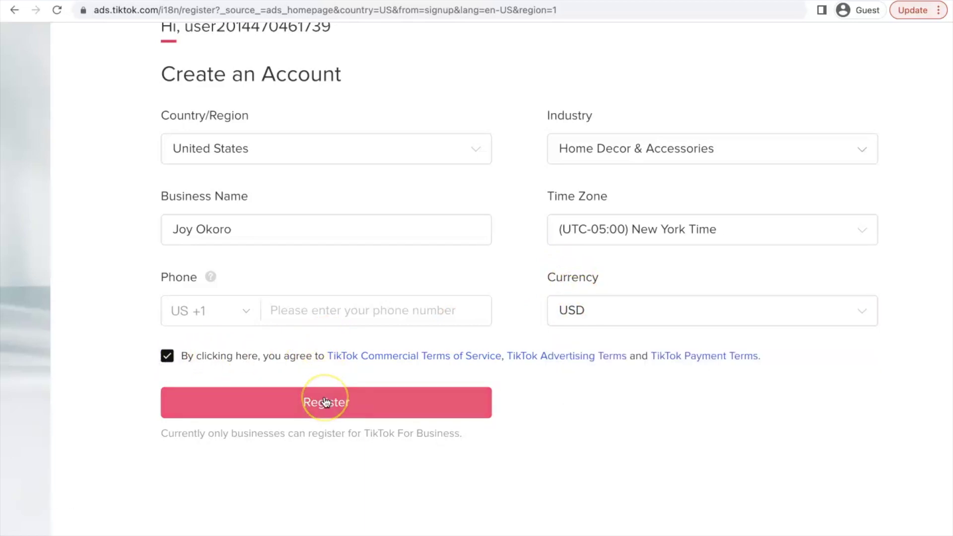
# Step: Register the account and reach the billing information page
pyautogui.click(281, 392)
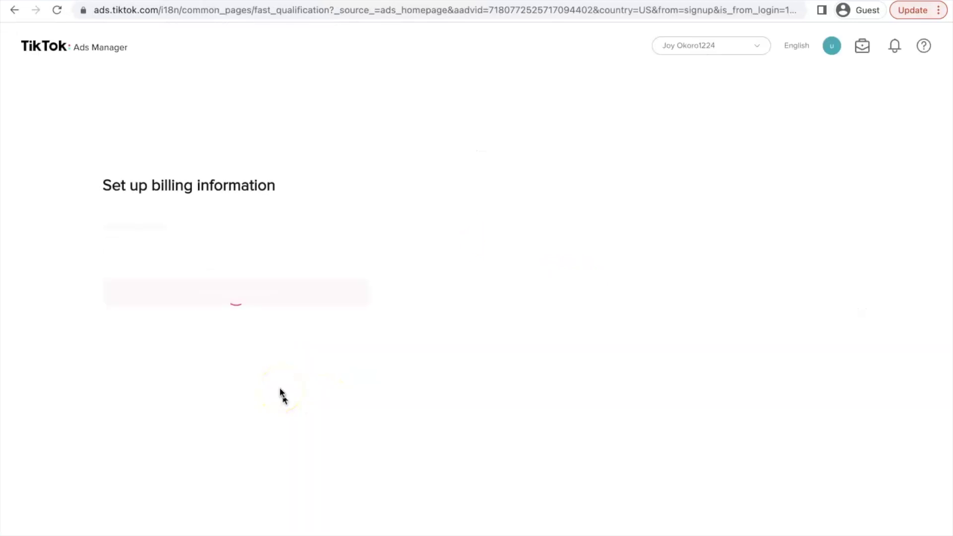
pyautogui.click(66, 322)
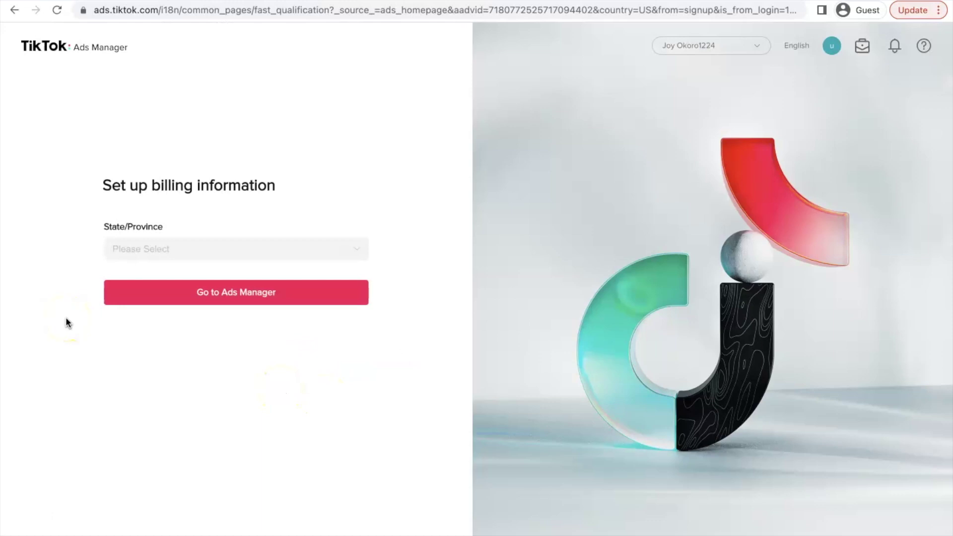
pyautogui.moveTo(151, 185); pyautogui.dragTo(213, 232)
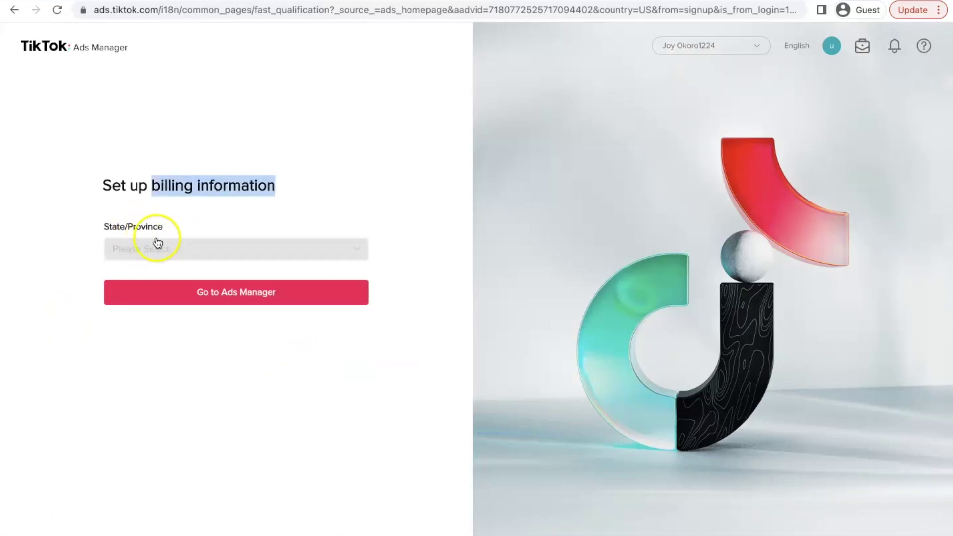
# Step: Choose Missouri as the billing state and continue into Ads Manager
pyautogui.click(176, 255)
pyautogui.scroll(-1, 158, 298)
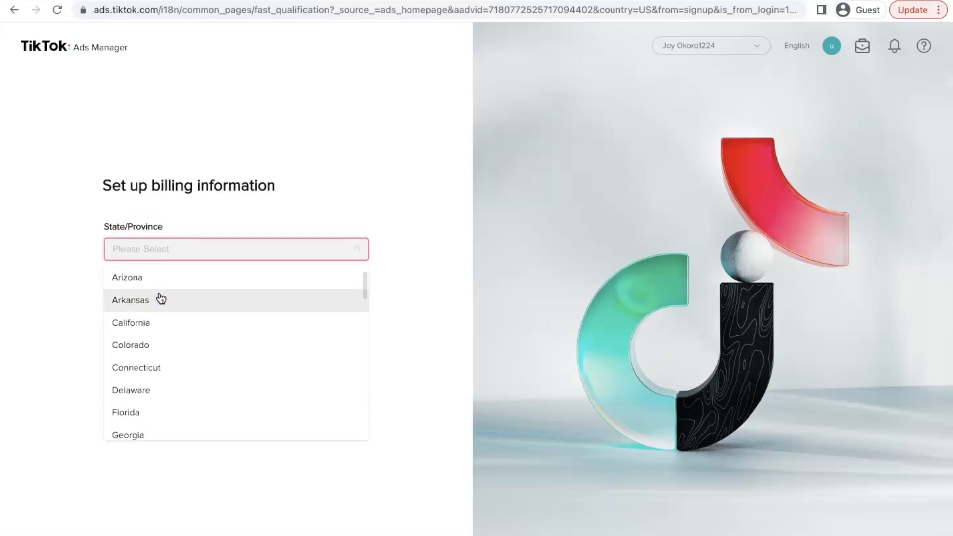
pyautogui.scroll(1, 158, 301)
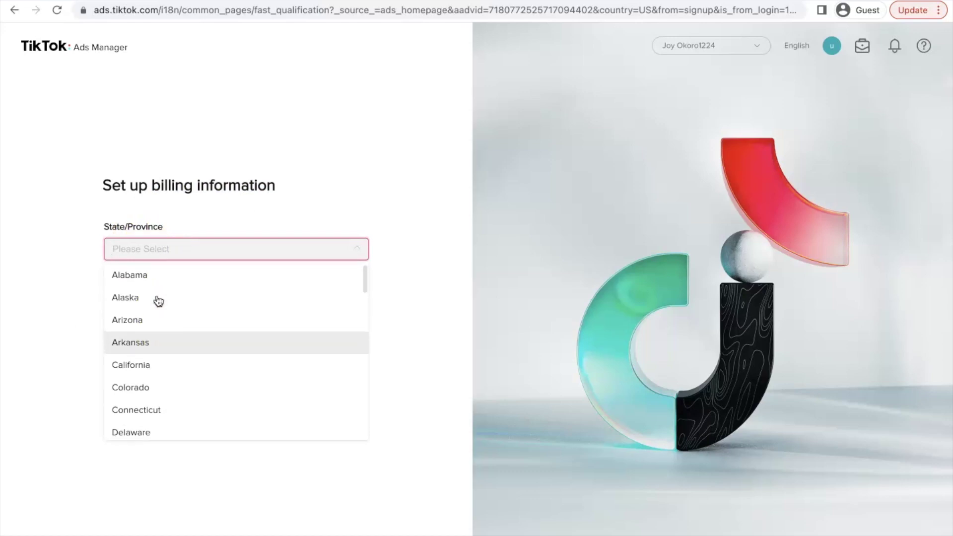
pyautogui.scroll(-6, 154, 368)
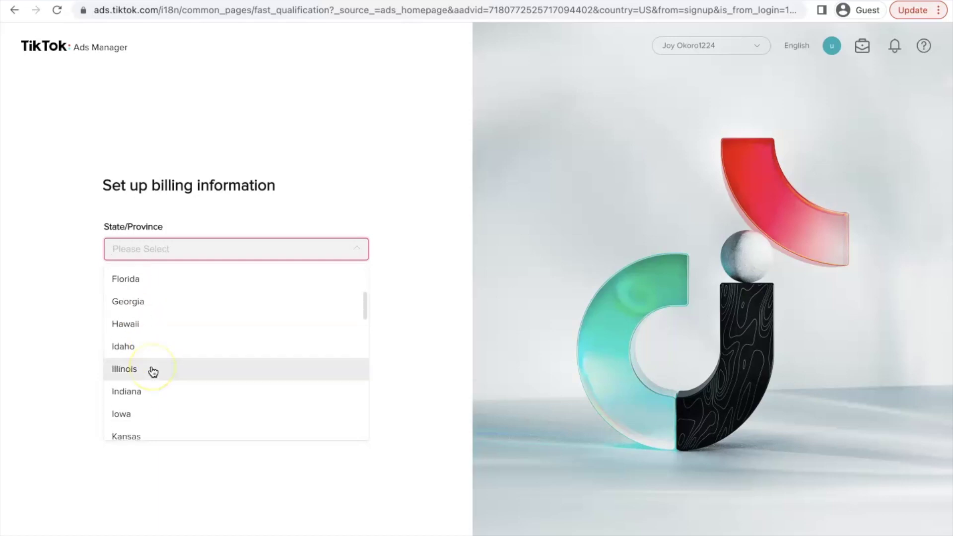
pyautogui.scroll(-2, 152, 370)
pyautogui.scroll(1, 150, 369)
pyautogui.click(150, 343)
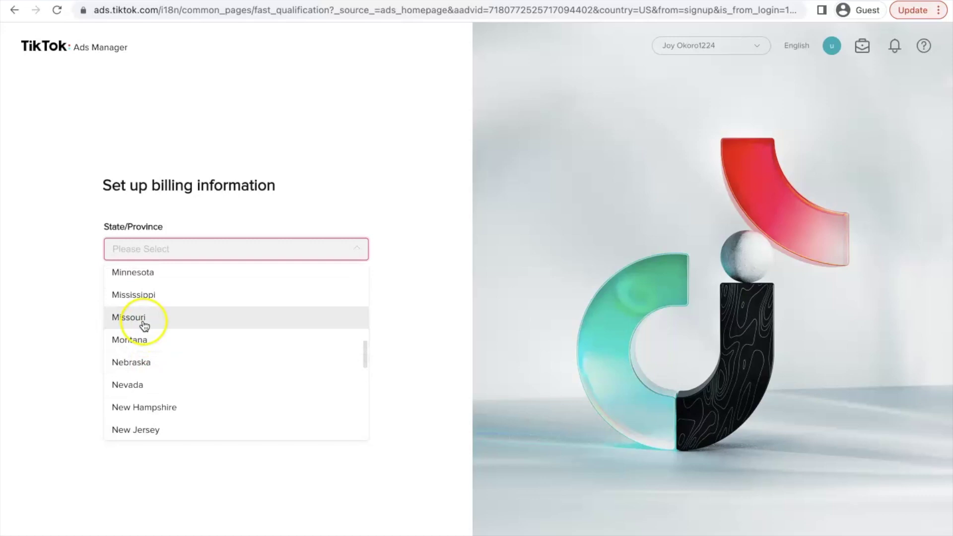
pyautogui.click(143, 322)
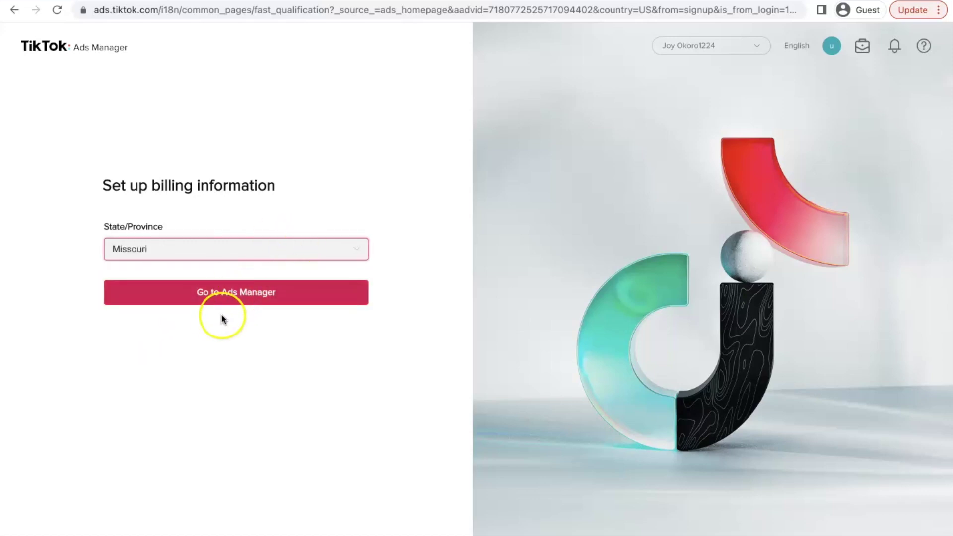
pyautogui.click(233, 304)
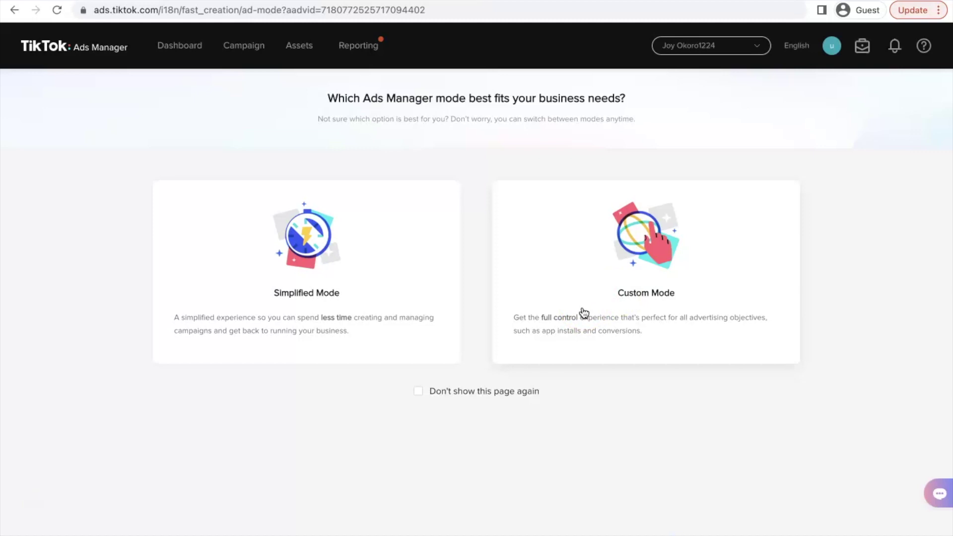
pyautogui.click(342, 264)
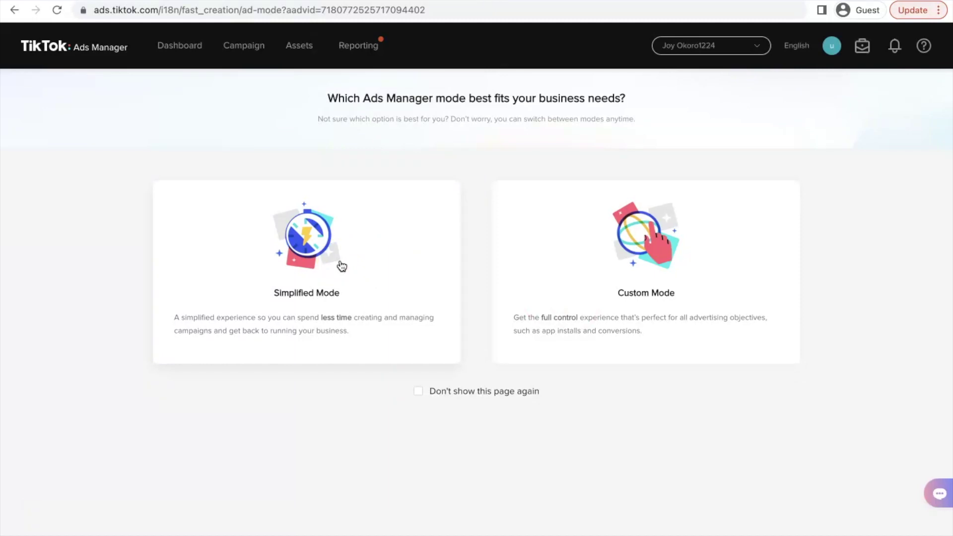
pyautogui.click(113, 298)
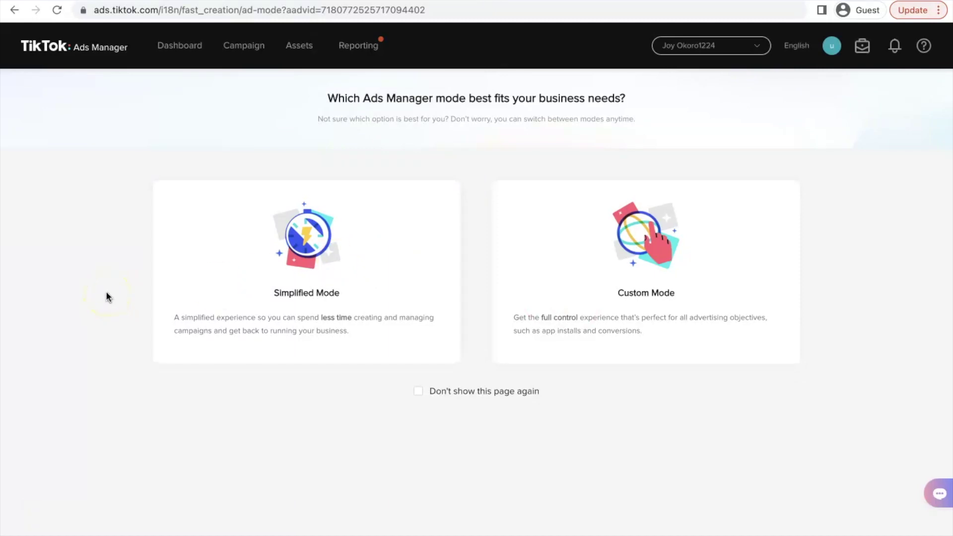
pyautogui.click(299, 319)
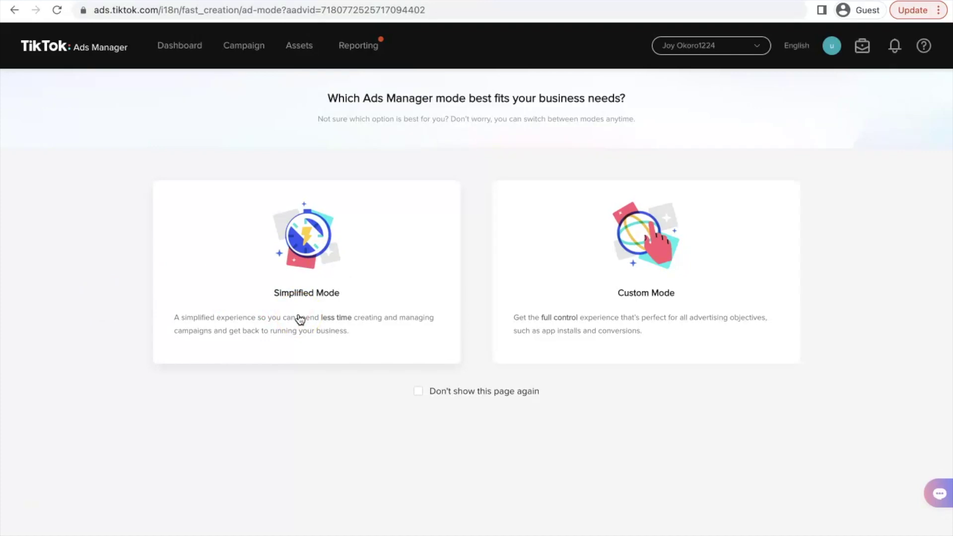
pyautogui.click(304, 283)
pyautogui.click(257, 261)
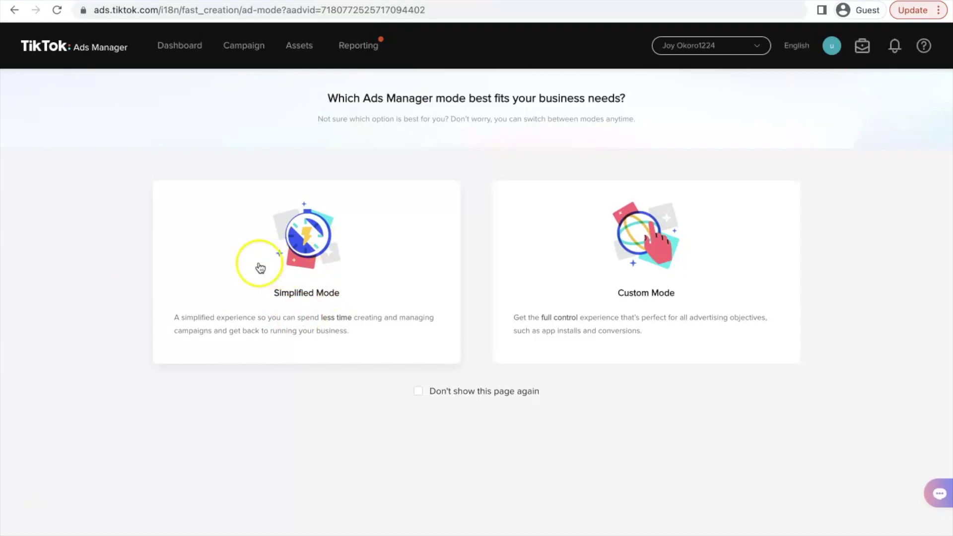
pyautogui.click(316, 257)
pyautogui.click(320, 262)
pyautogui.click(697, 285)
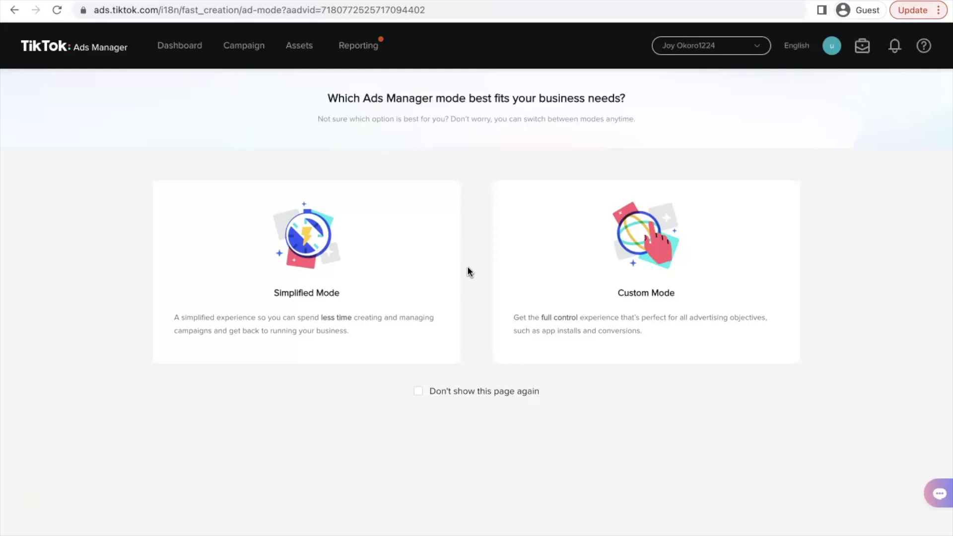
pyautogui.scroll(5, 144, 55)
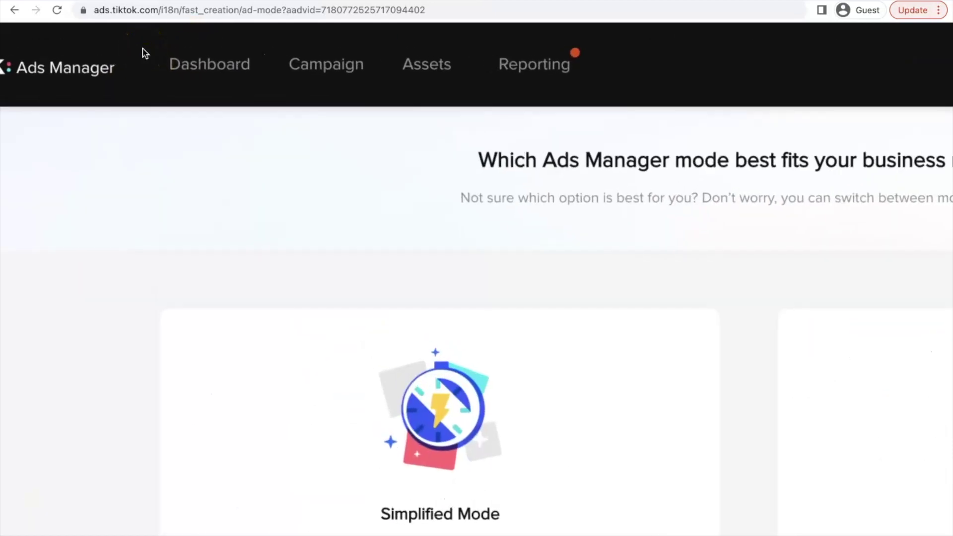
# Step: View the Dashboard showing 0.00 USD spend and zero active or disapproved ad groups
pyautogui.click(245, 64)
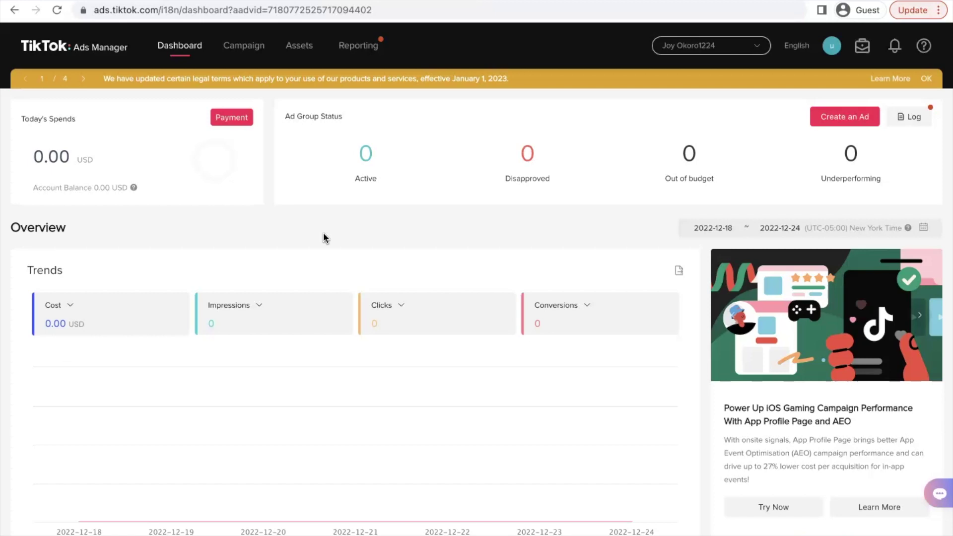
pyautogui.click(310, 227)
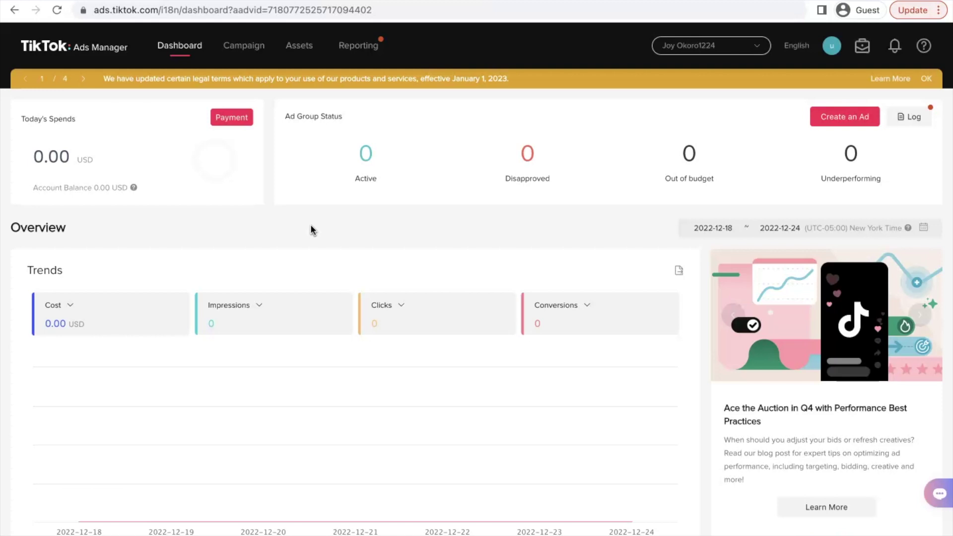
pyautogui.click(223, 209)
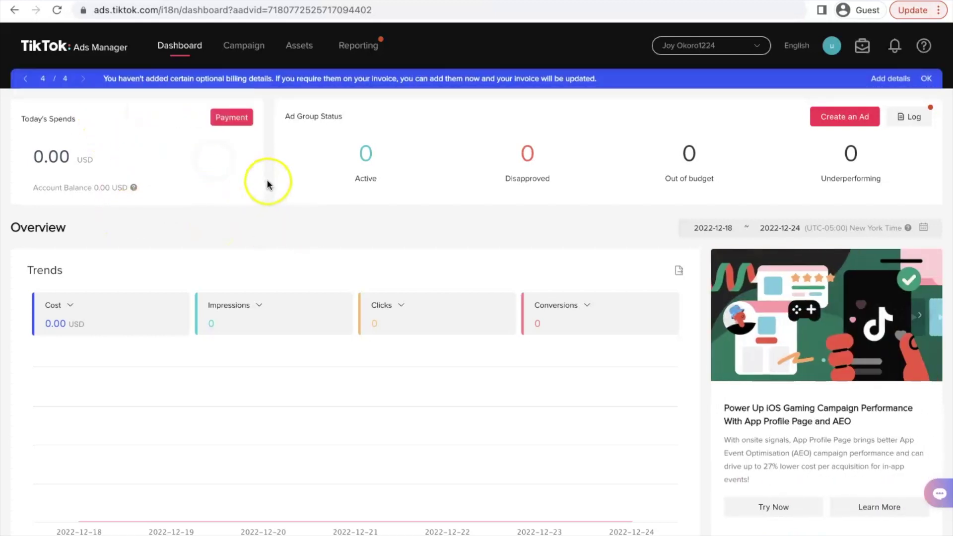
pyautogui.scroll(5, 272, 148)
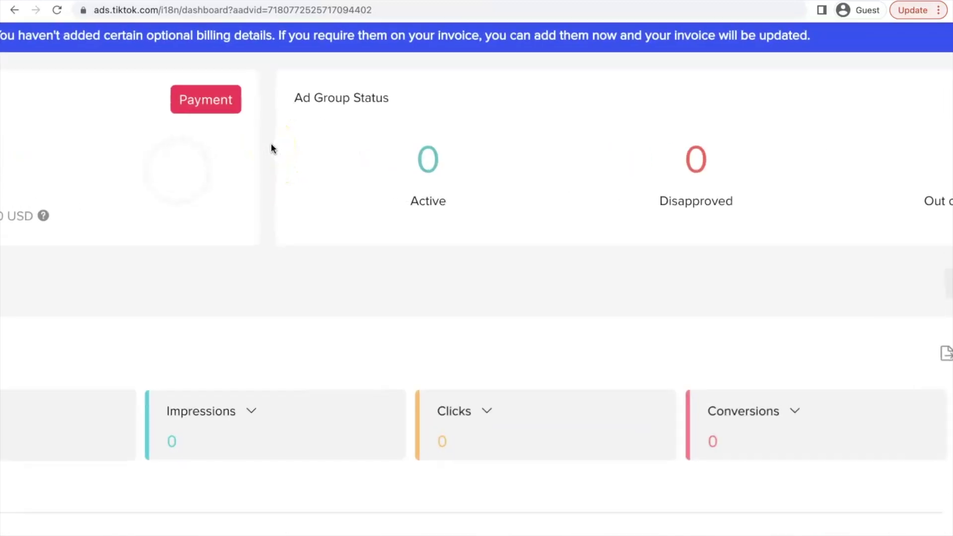
# Step: Go to the Payment page and bring up Add a payment method (PayPal, card, Venmo)
pyautogui.click(227, 113)
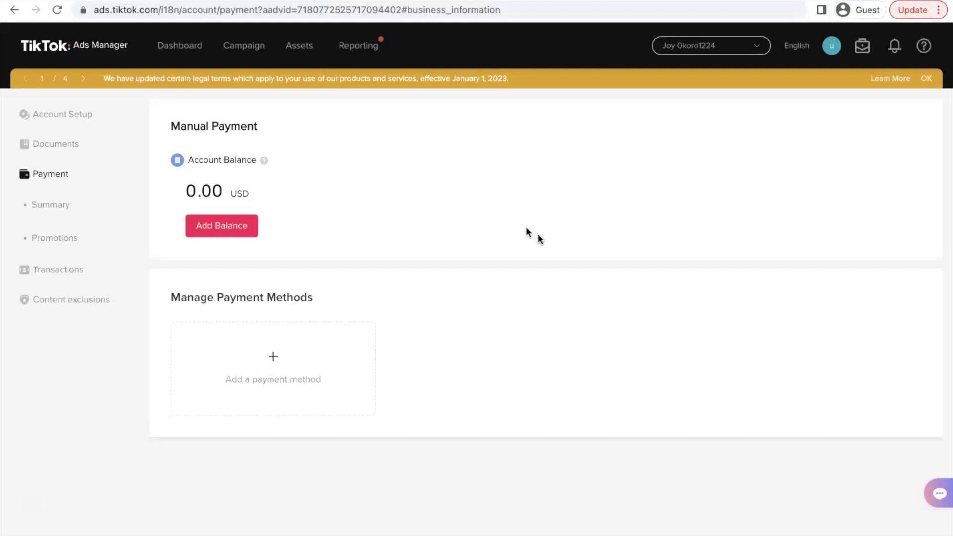
pyautogui.click(673, 295)
pyautogui.click(439, 345)
# Step: Begin adding a payment method, then expand Advanced Settings and scroll through Business Information
pyautogui.click(283, 367)
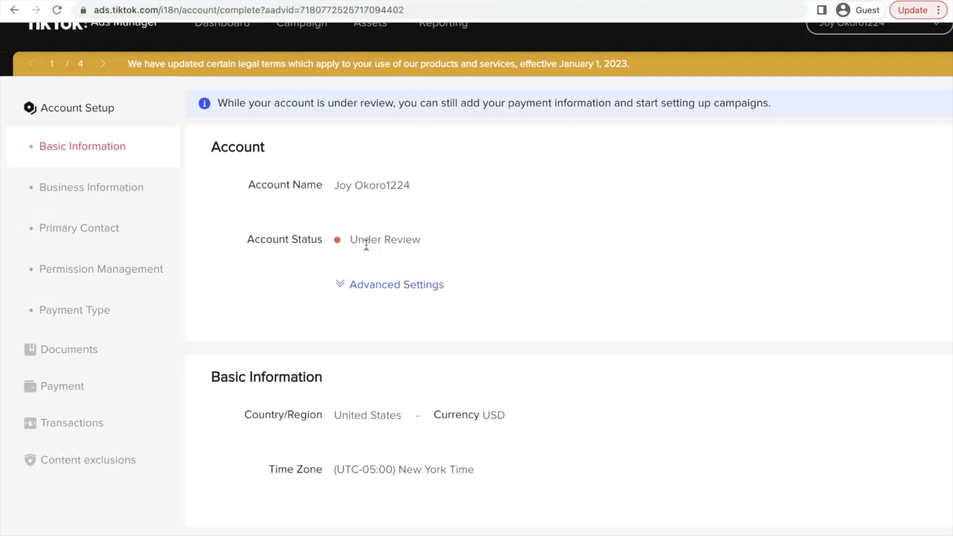
pyautogui.click(372, 240)
pyautogui.click(287, 240)
pyautogui.click(380, 285)
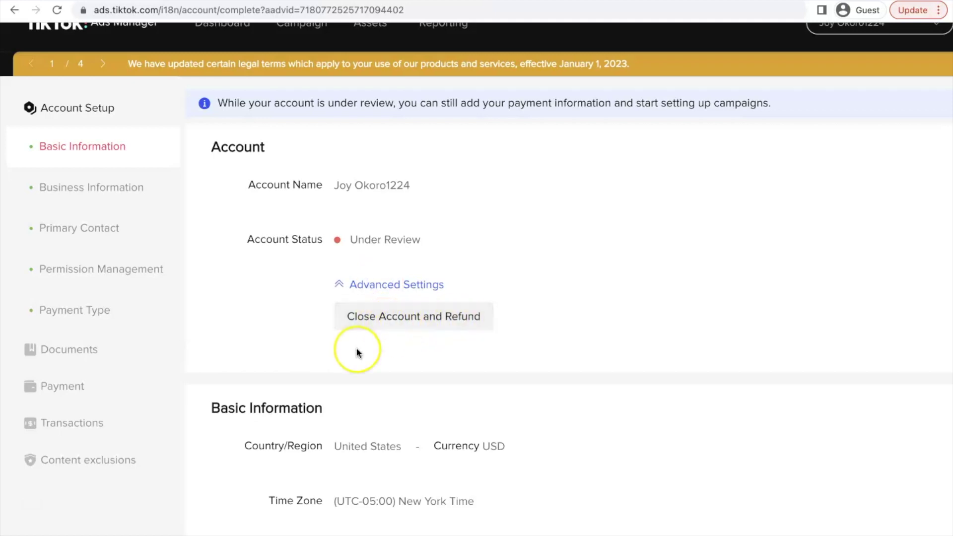
pyautogui.scroll(-3, 356, 351)
pyautogui.scroll(-15, 357, 351)
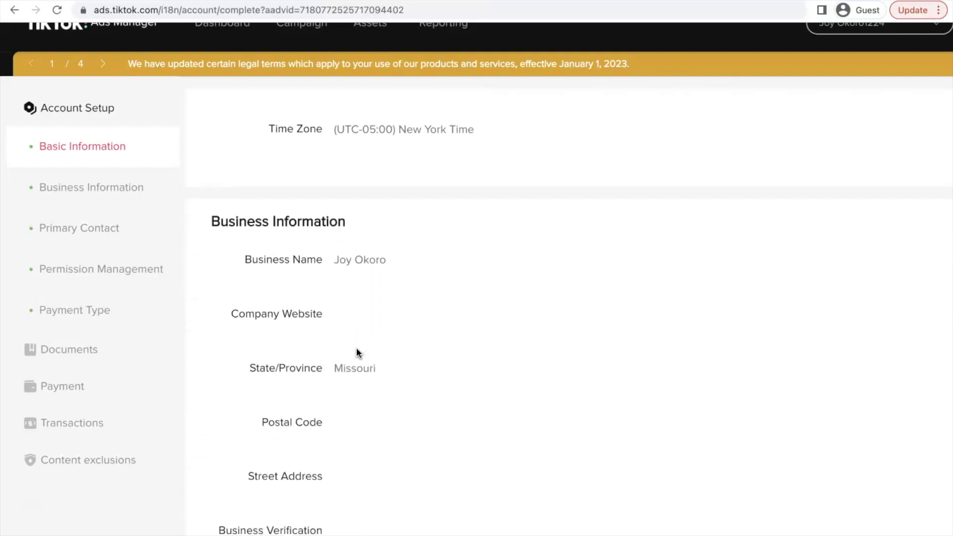
pyautogui.scroll(-2, 357, 351)
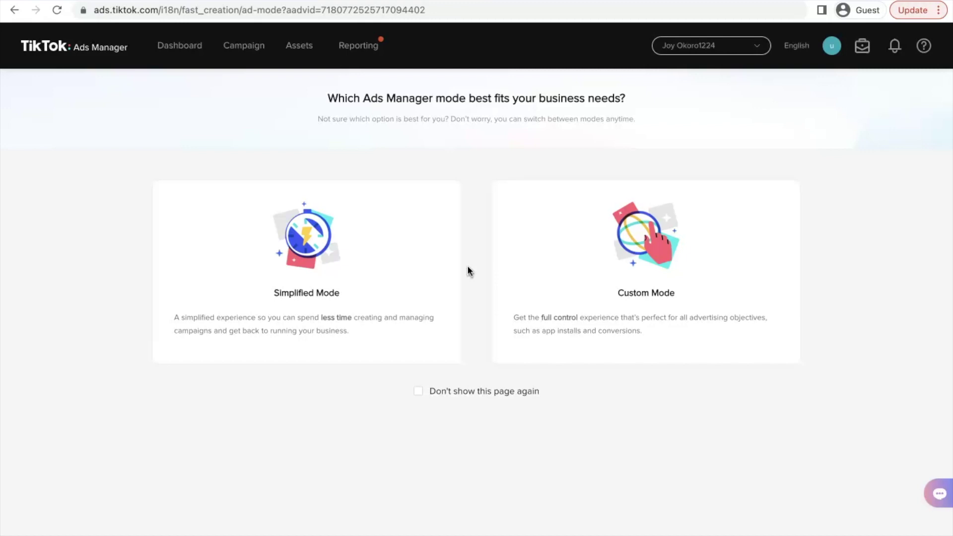
# Step: Return to the Ads Manager Dashboard
pyautogui.click(618, 96)
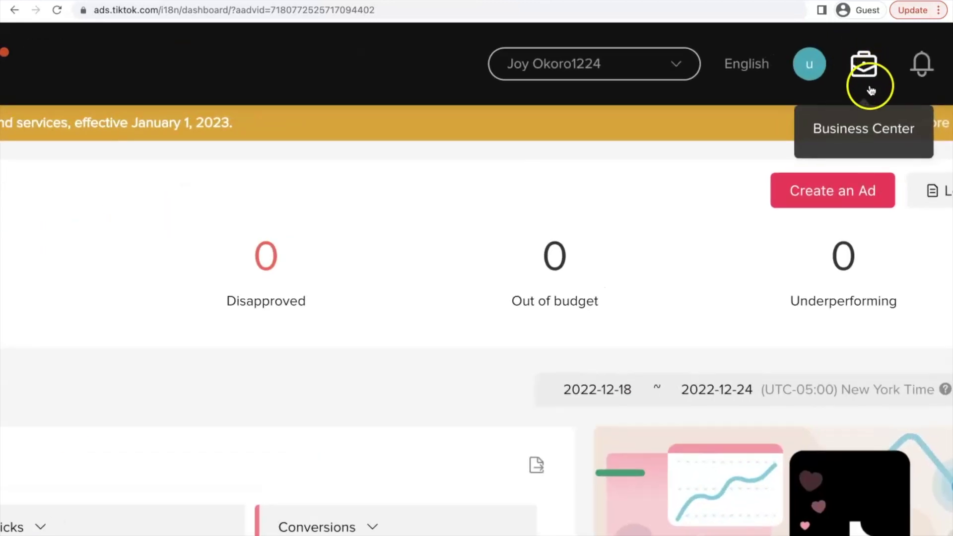
# Step: Create a new Business Center account named JOY NUMBER 2
pyautogui.click(863, 89)
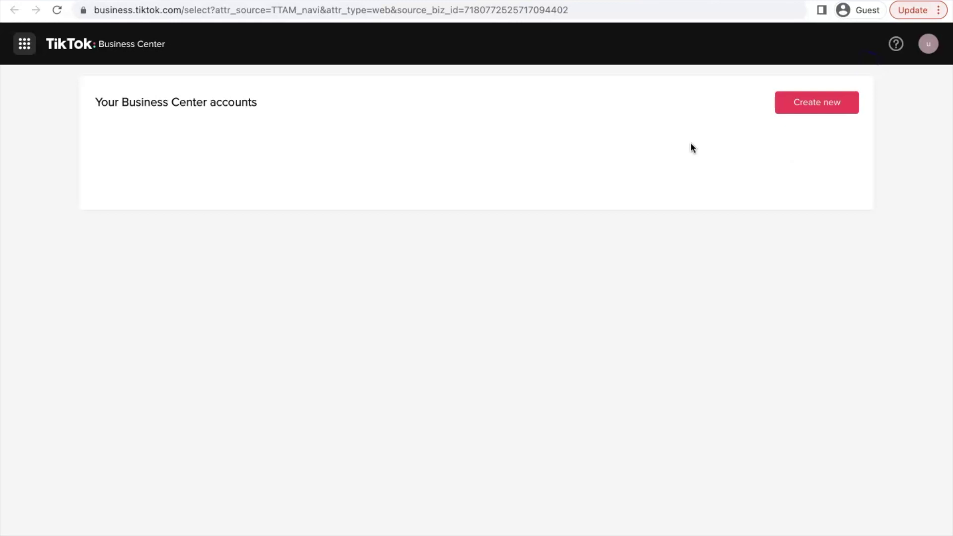
pyautogui.click(826, 104)
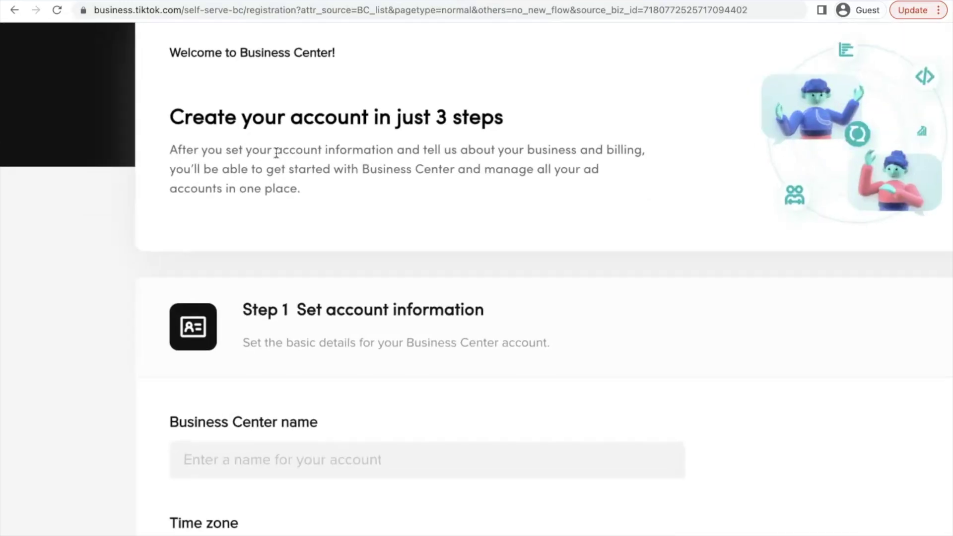
pyautogui.scroll(-5, 277, 153)
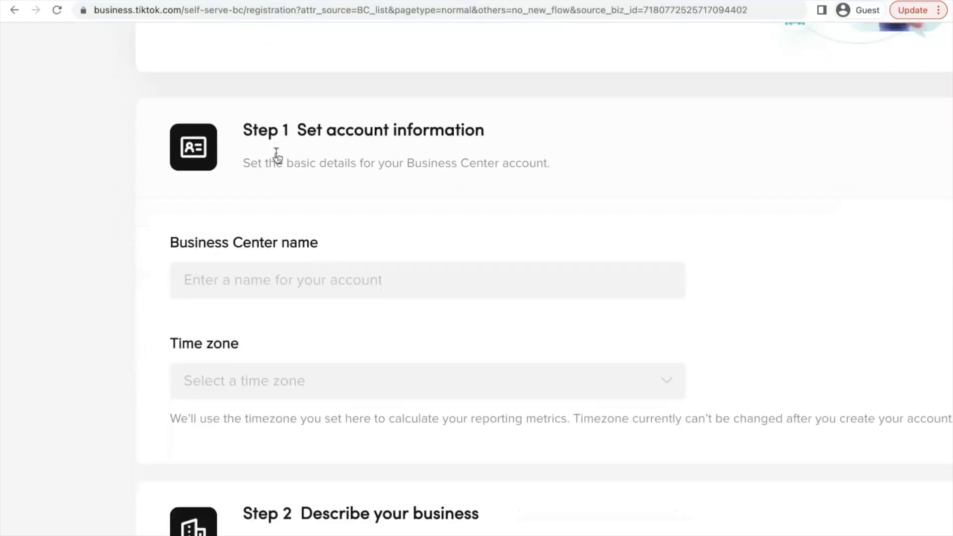
pyautogui.scroll(-1, 276, 153)
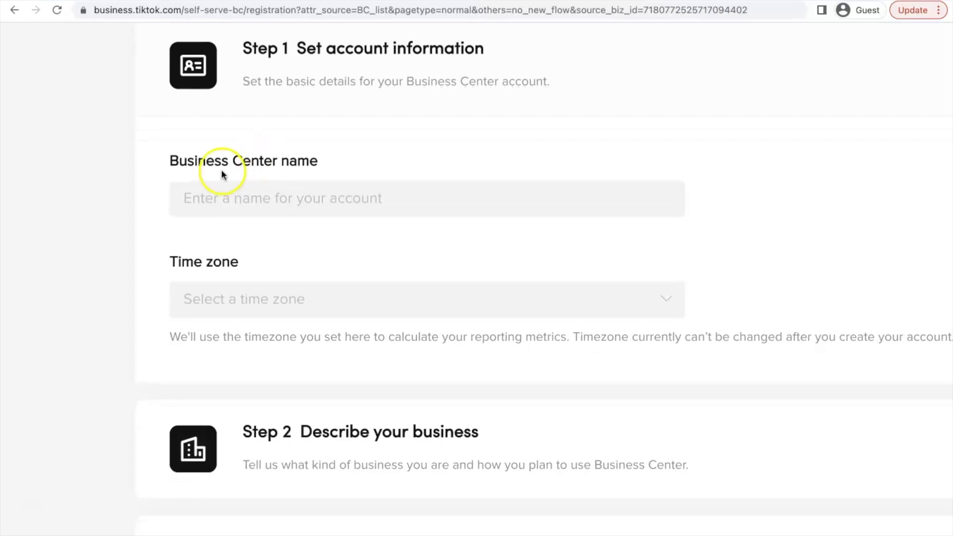
pyautogui.click(240, 198)
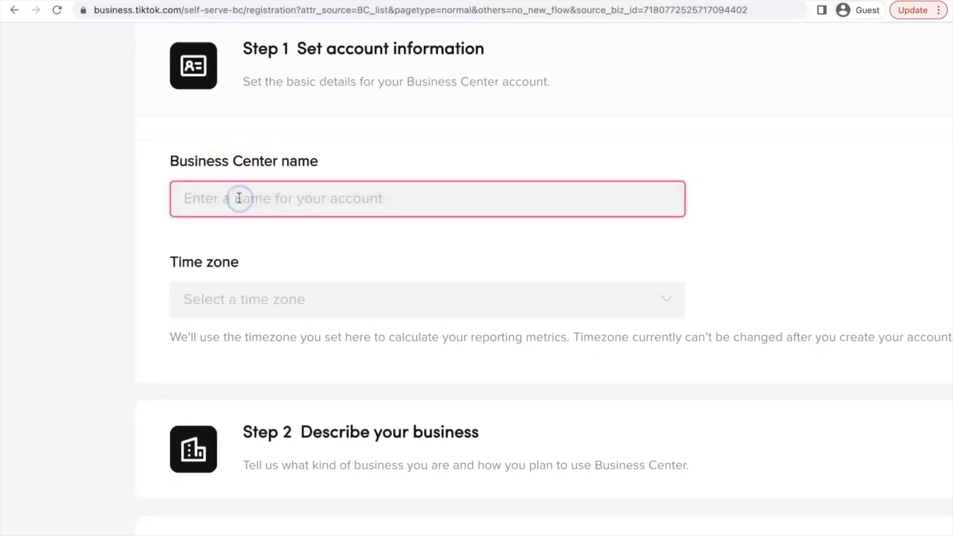
pyautogui.write('JOY NUMBER 2')
# Step: Search 'NEW' and set the time zone to (UTC-05:00) America/New_York
pyautogui.click(263, 314)
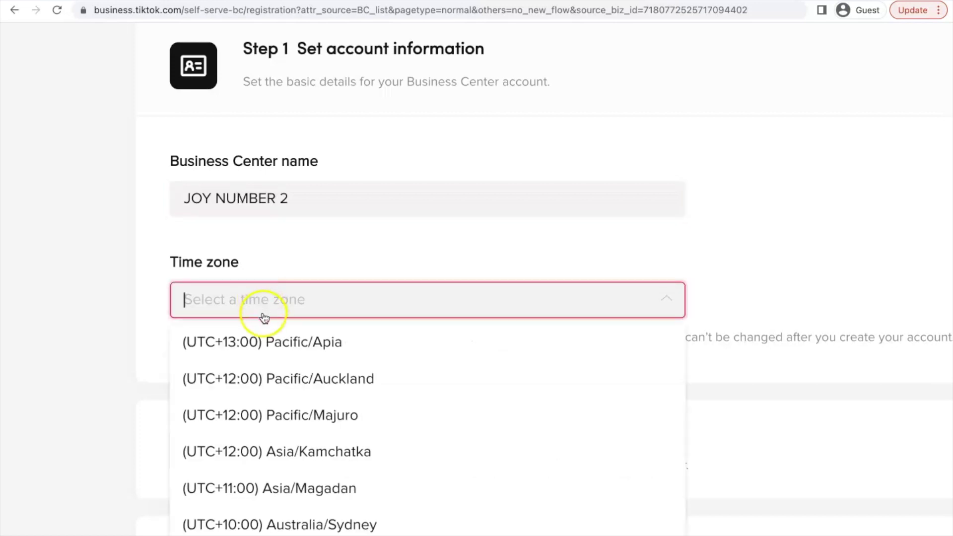
pyautogui.write('N')
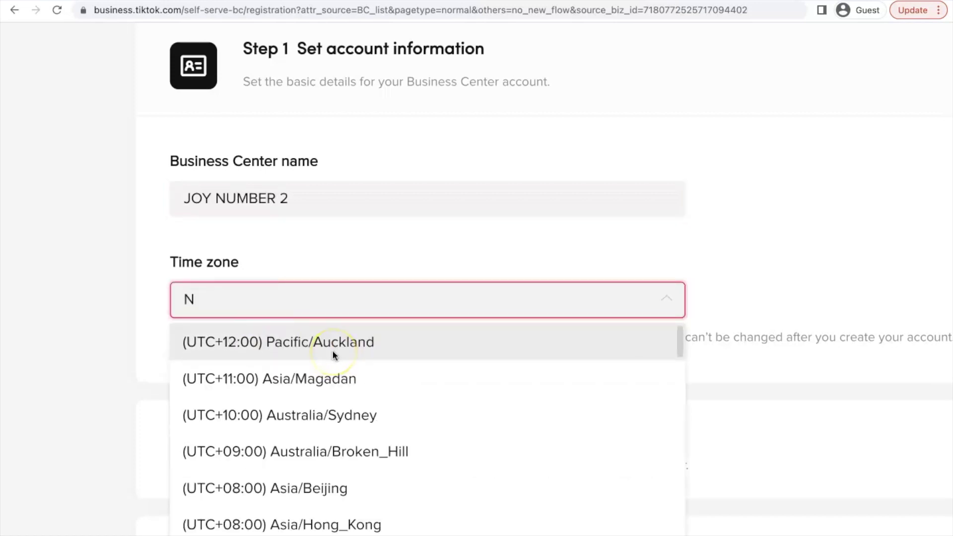
pyautogui.write('EW')
pyautogui.click(441, 347)
pyautogui.scroll(-3, 442, 347)
pyautogui.click(404, 247)
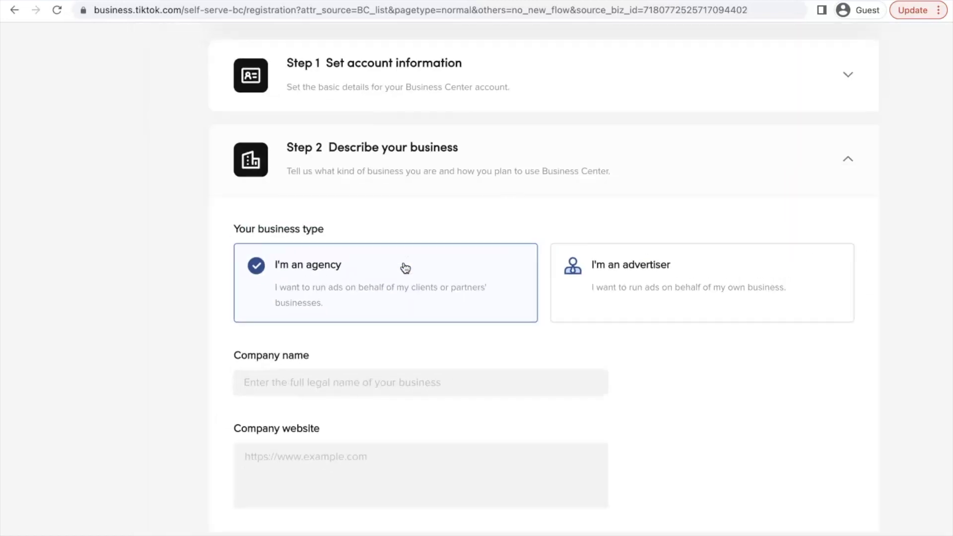
pyautogui.click(414, 273)
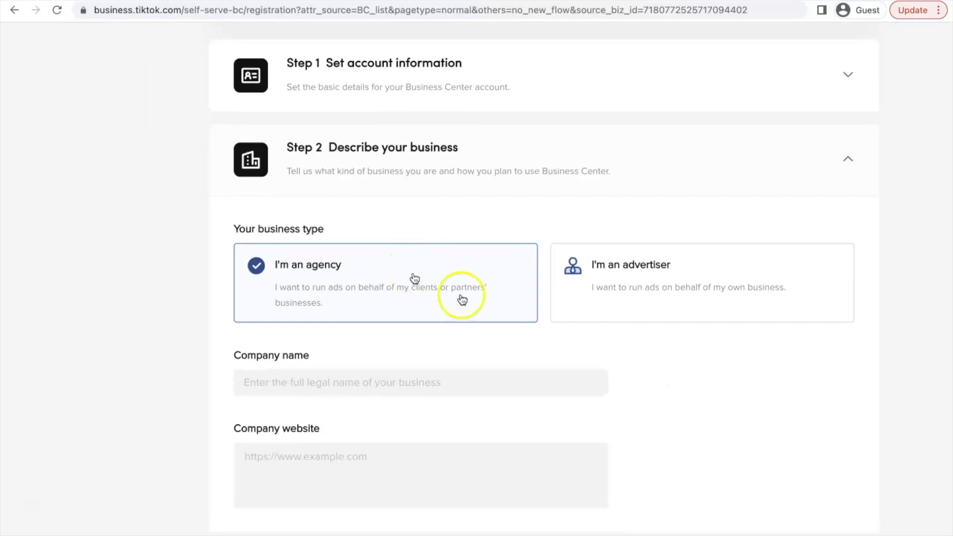
pyautogui.click(669, 278)
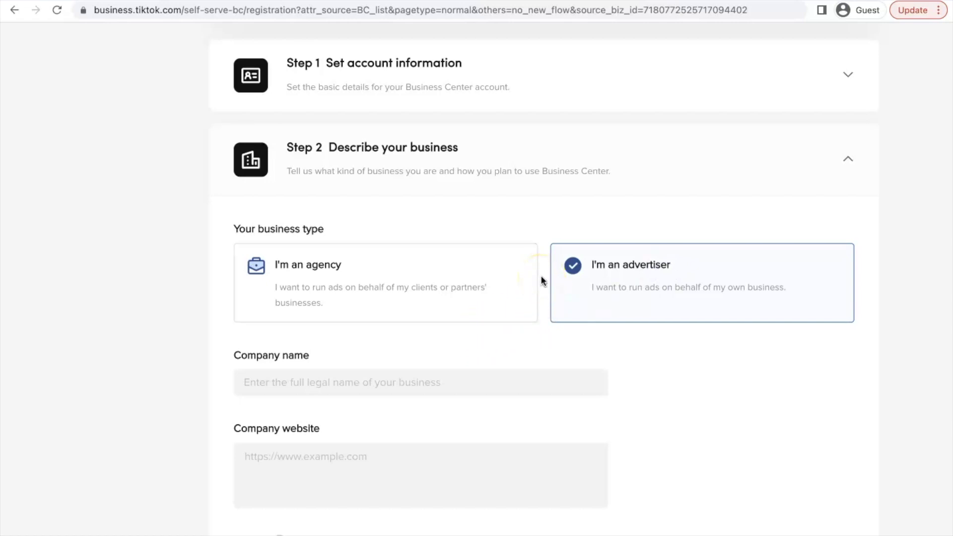
pyautogui.scroll(-1, 541, 275)
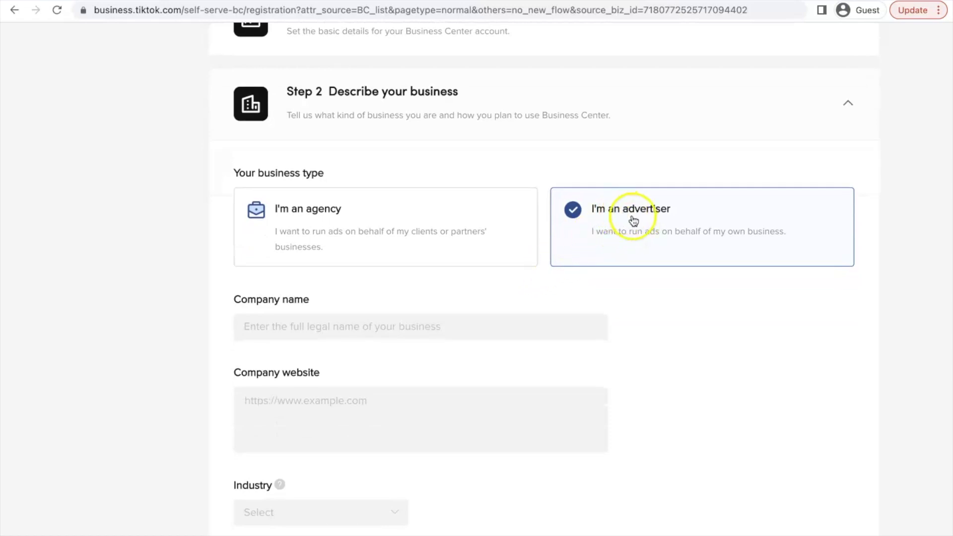
pyautogui.click(348, 326)
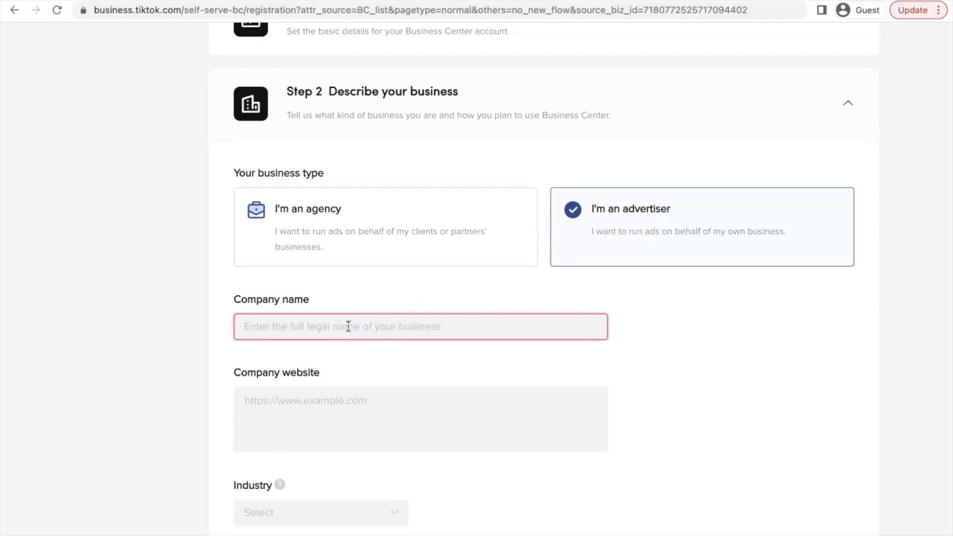
pyautogui.write('JOY NUMBER 1')
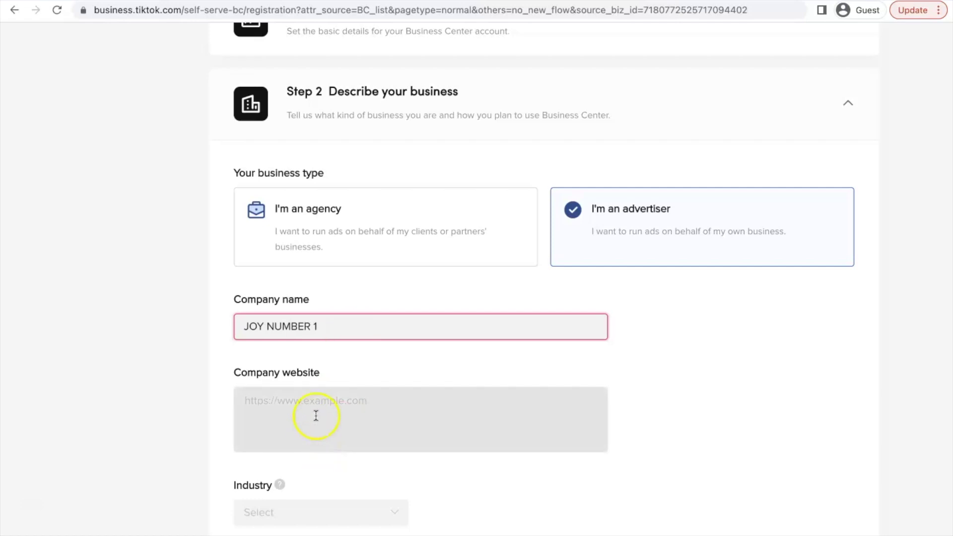
pyautogui.click(323, 404)
pyautogui.click(320, 408)
pyautogui.write('htpps')
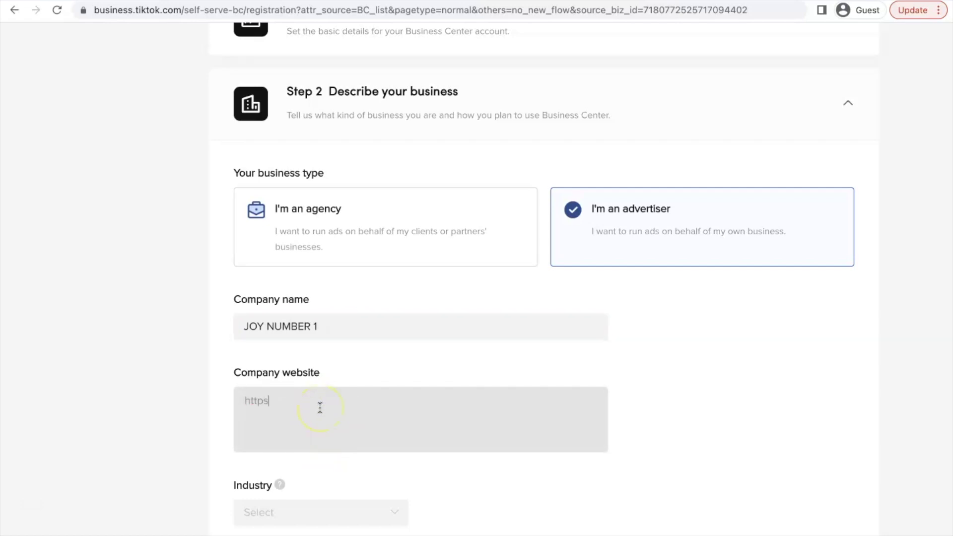
pyautogui.write('/')
# Step: Set the industry to E-commerce with subcategory Home Decor & Accessories
pyautogui.scroll(-3, 298, 398)
pyautogui.click(294, 357)
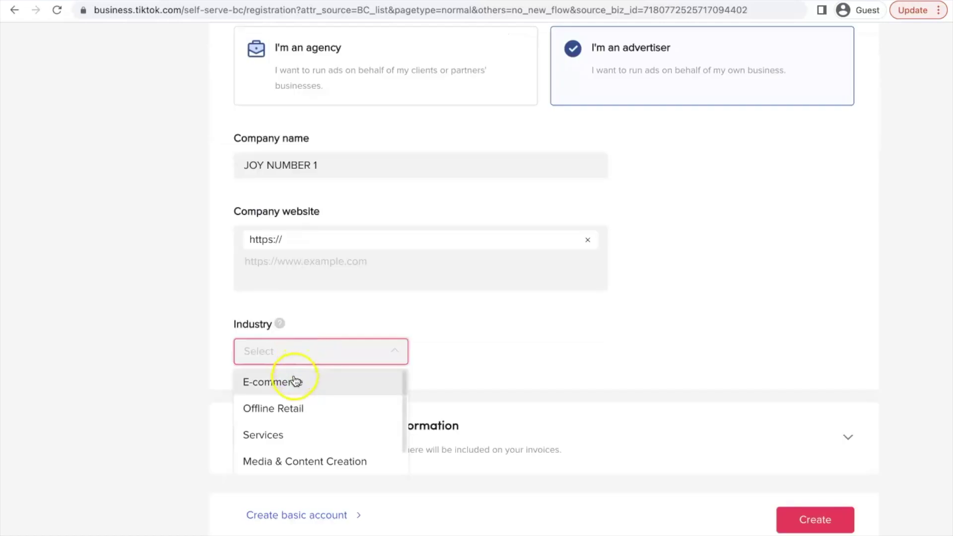
pyautogui.click(296, 381)
pyautogui.click(443, 348)
pyautogui.scroll(-5, 492, 403)
pyautogui.scroll(-3, 493, 403)
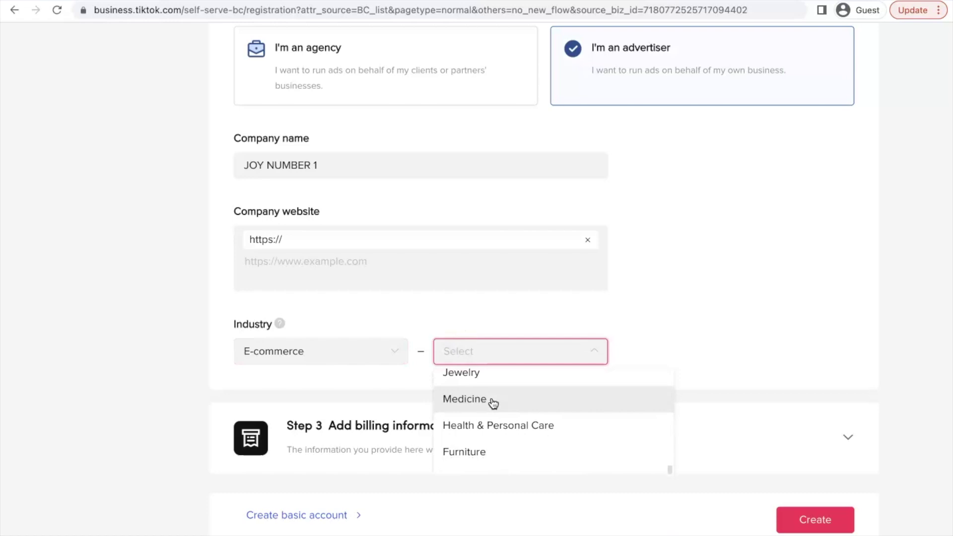
pyautogui.scroll(-1, 493, 403)
pyautogui.click(490, 433)
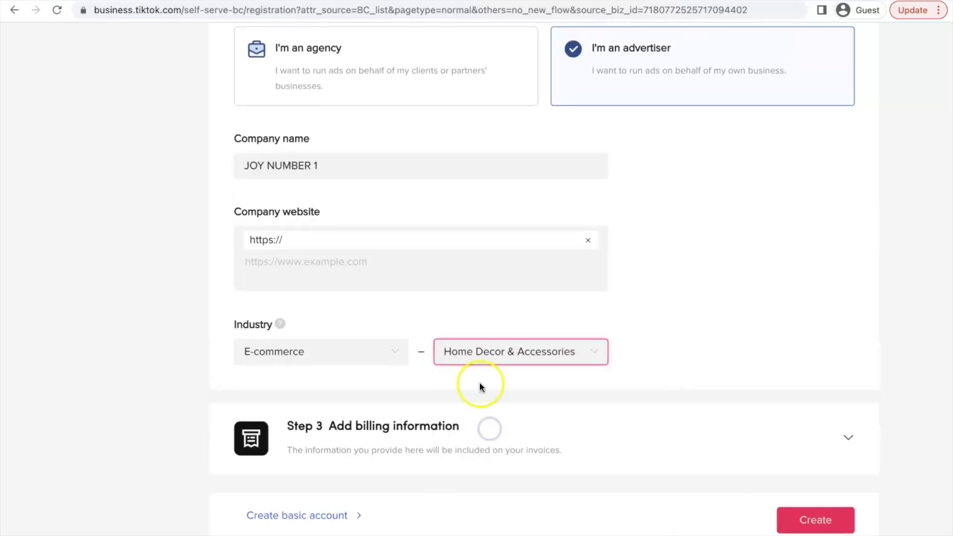
# Step: Set the billing country to United States in the billing information step
pyautogui.click(436, 439)
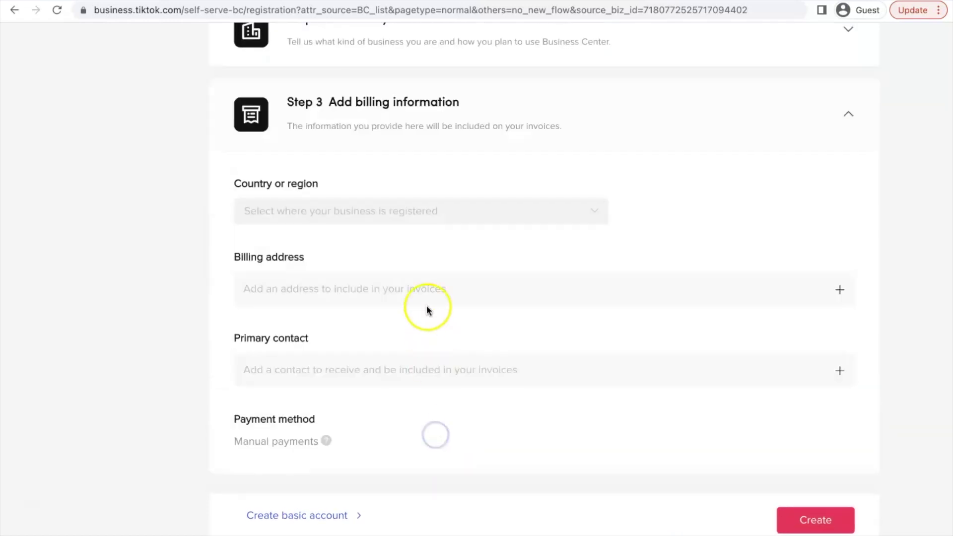
pyautogui.click(396, 213)
pyautogui.write('ni')
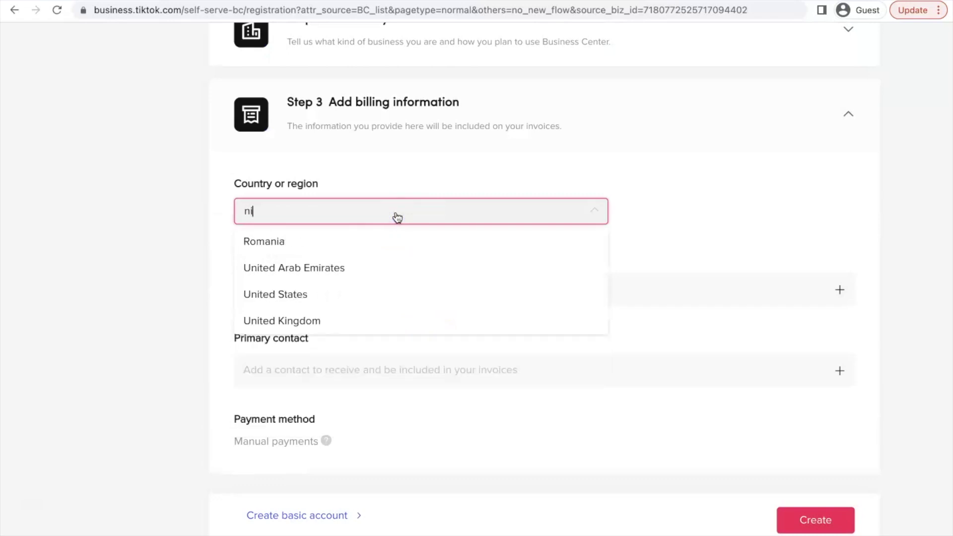
pyautogui.write('g')
pyautogui.press('BackSpace')
pyautogui.press('BackSpace')
pyautogui.press('BackSpace')
pyautogui.write('uni')
pyautogui.click(353, 266)
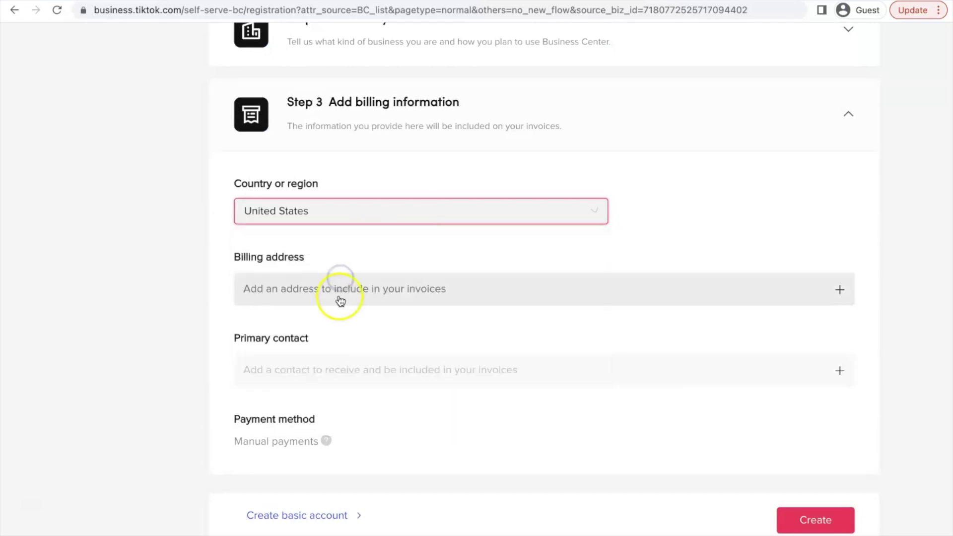
# Step: Fill in the billing street address and add a primary invoice contact's name
pyautogui.click(339, 297)
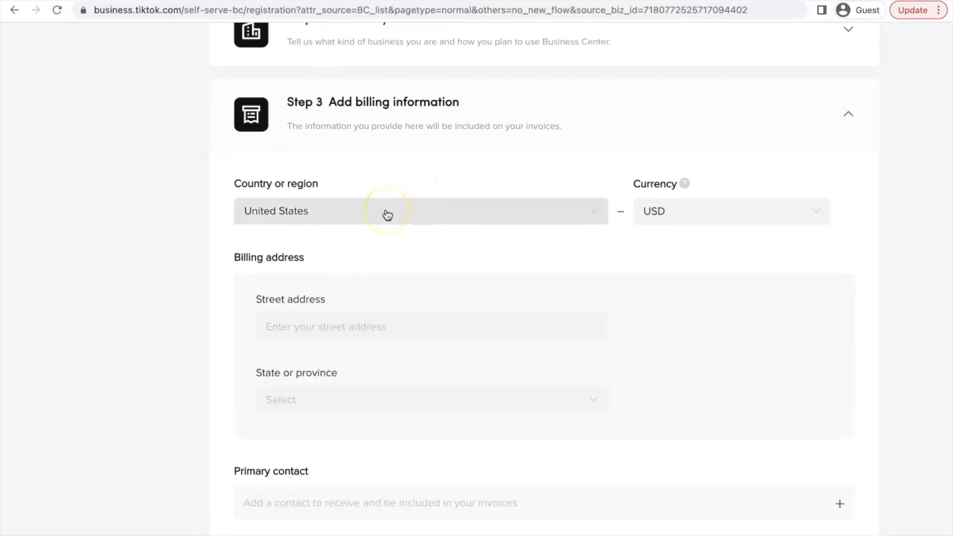
pyautogui.click(371, 324)
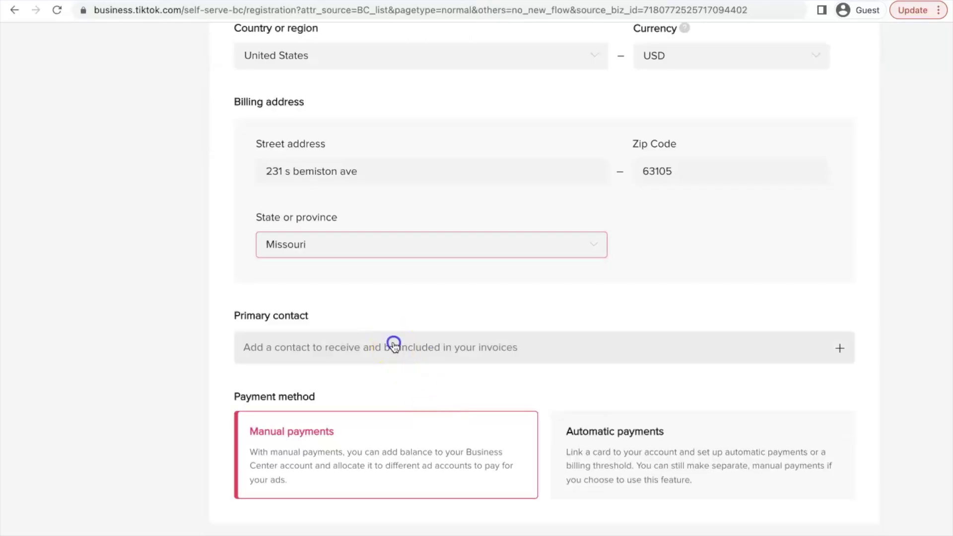
pyautogui.click(392, 342)
pyautogui.click(367, 382)
pyautogui.scroll(-3, 367, 382)
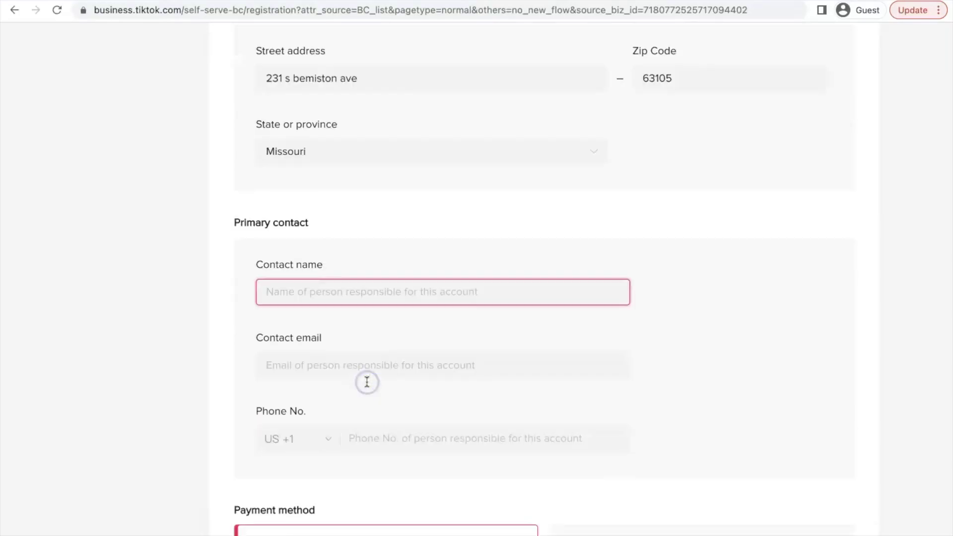
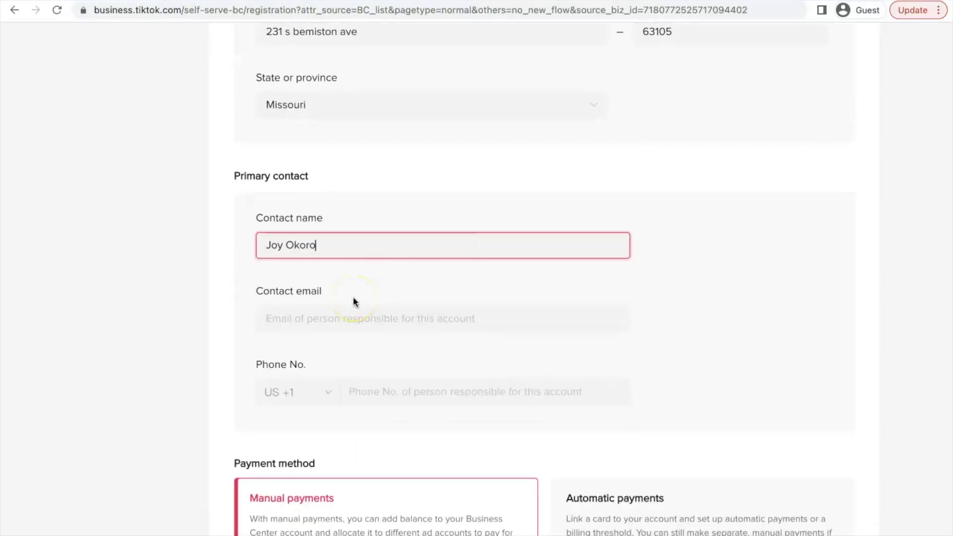
# Step: Enter a partial contact e-mail and keep the phone country code at US +1
pyautogui.click(356, 314)
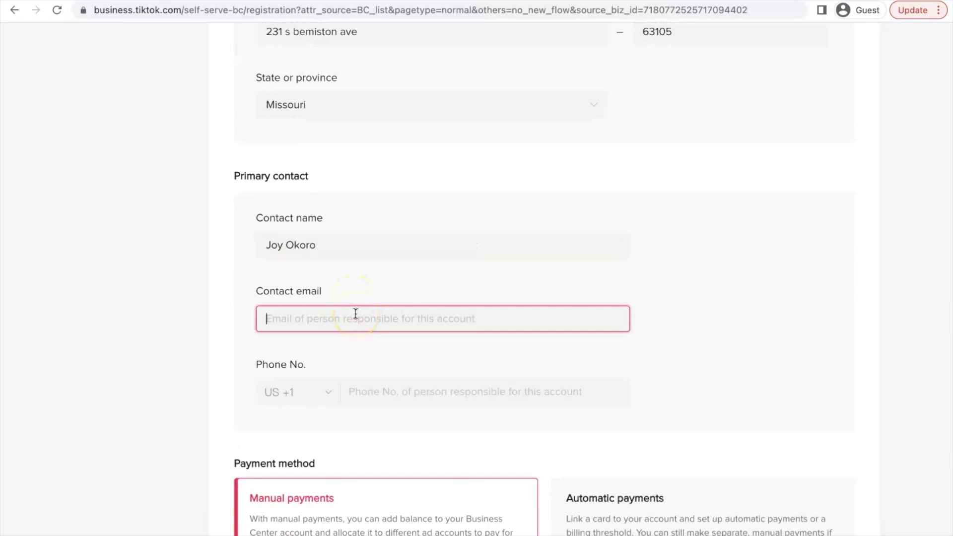
pyautogui.write('hello@')
pyautogui.click(400, 400)
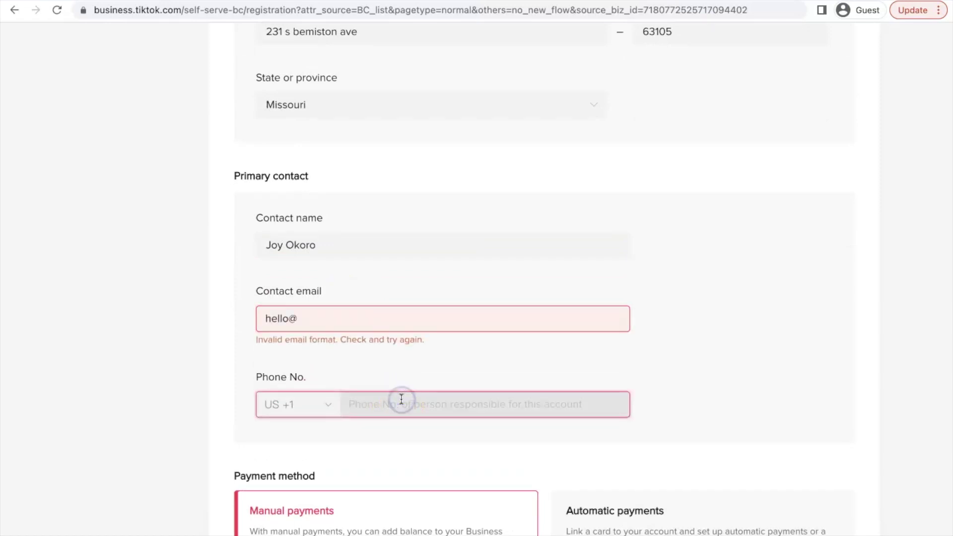
pyautogui.click(334, 406)
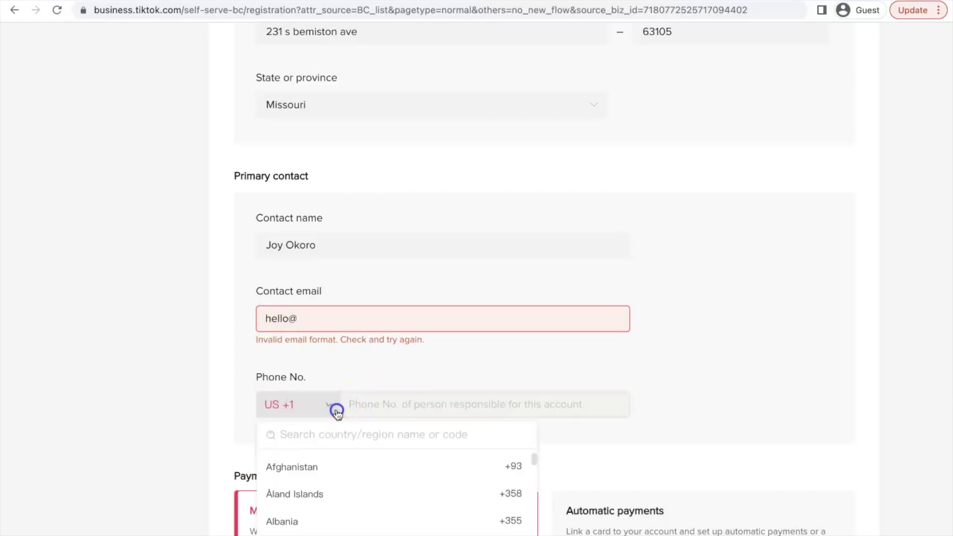
pyautogui.scroll(-3, 374, 368)
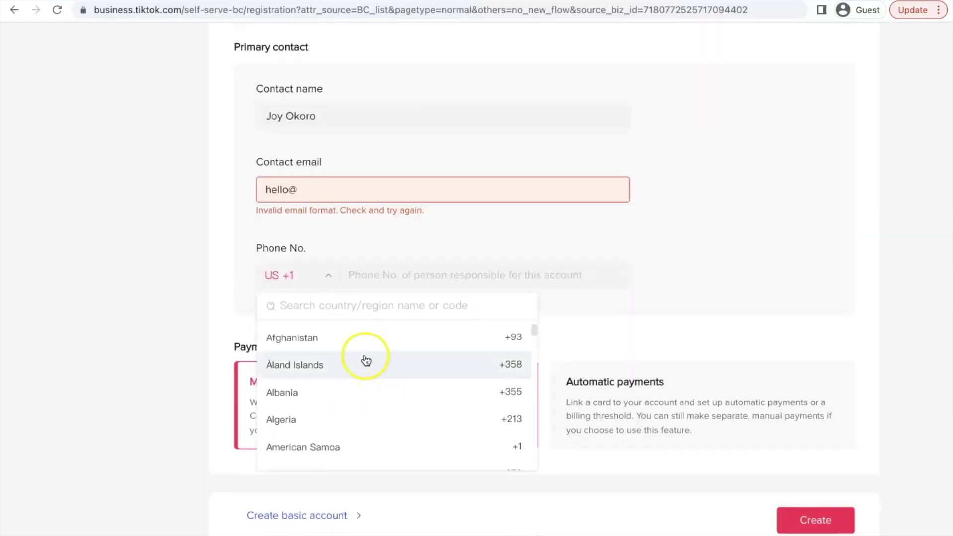
pyautogui.scroll(-10, 366, 359)
pyautogui.scroll(-5, 362, 360)
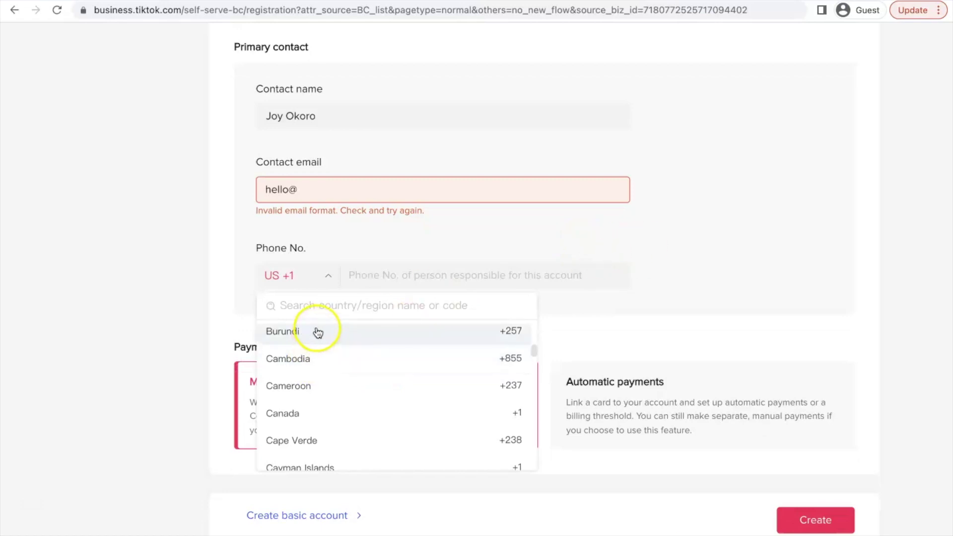
pyautogui.scroll(-1, 320, 388)
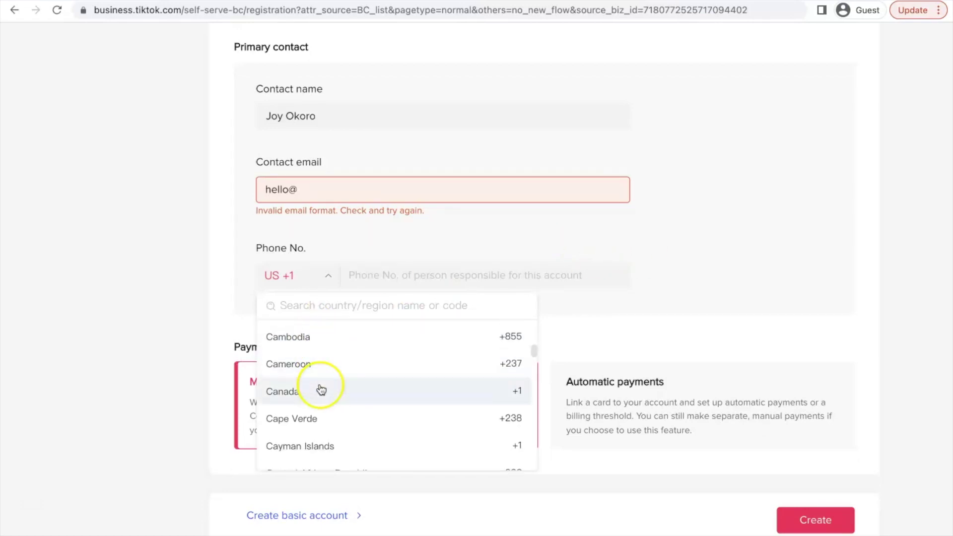
pyautogui.click(654, 273)
pyautogui.scroll(-1, 492, 323)
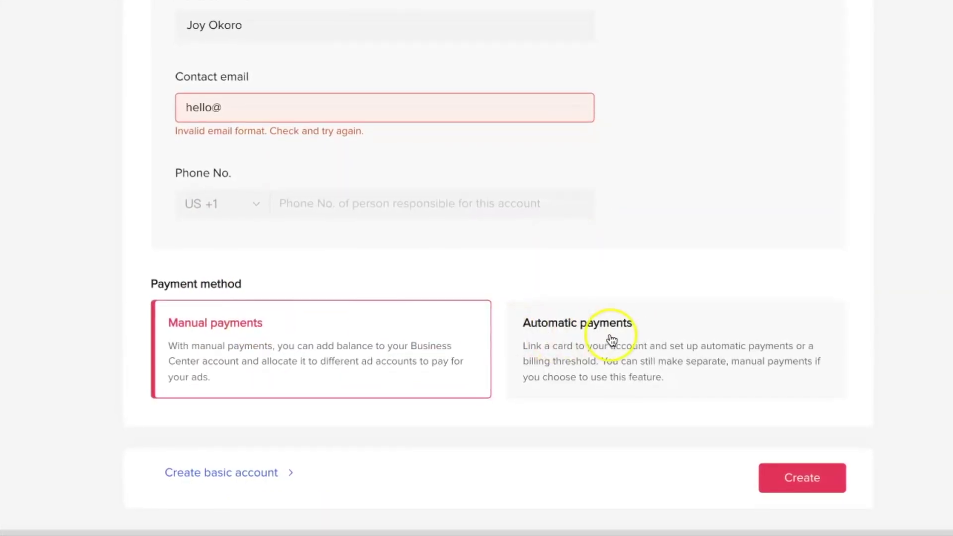
# Step: Settle on Automatic payments as the Business Center's payment method
pyautogui.click(611, 340)
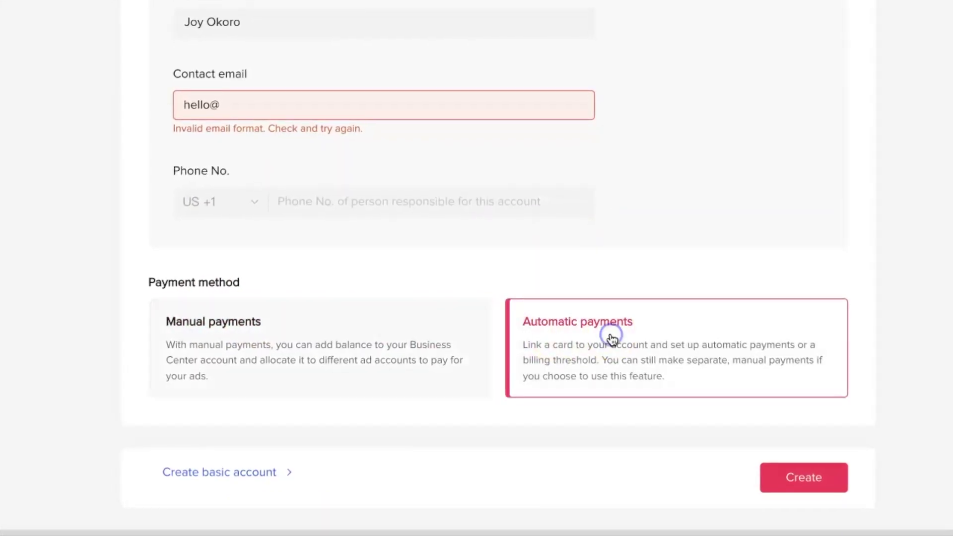
pyautogui.click(331, 360)
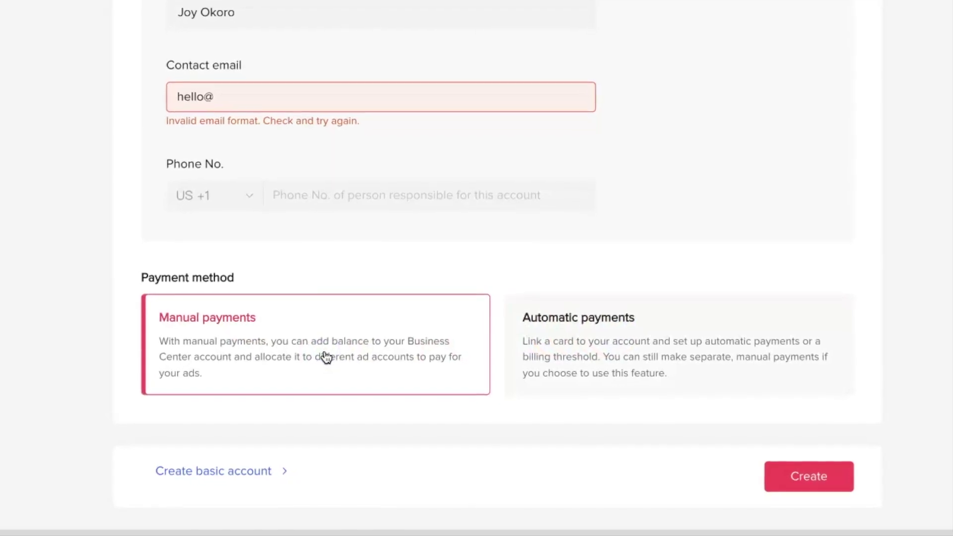
pyautogui.click(249, 338)
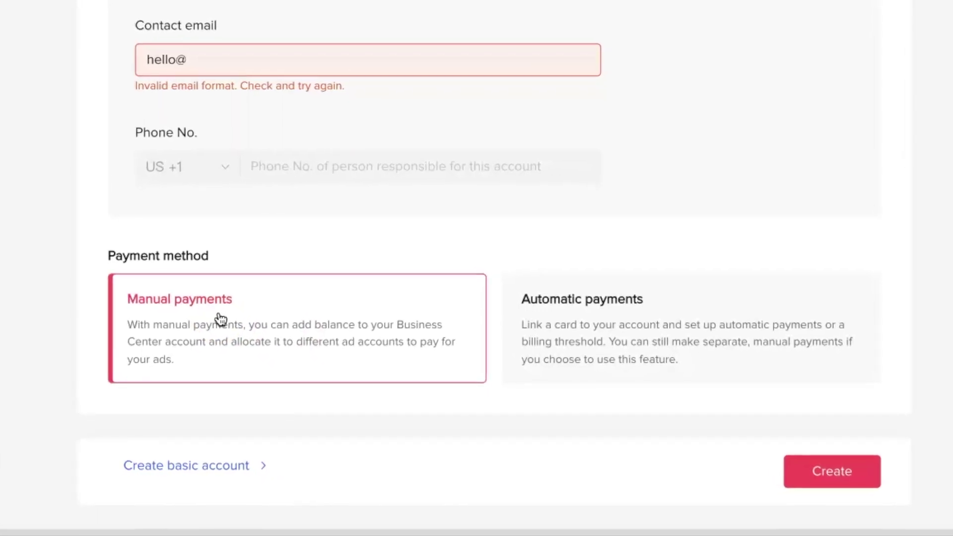
pyautogui.click(647, 305)
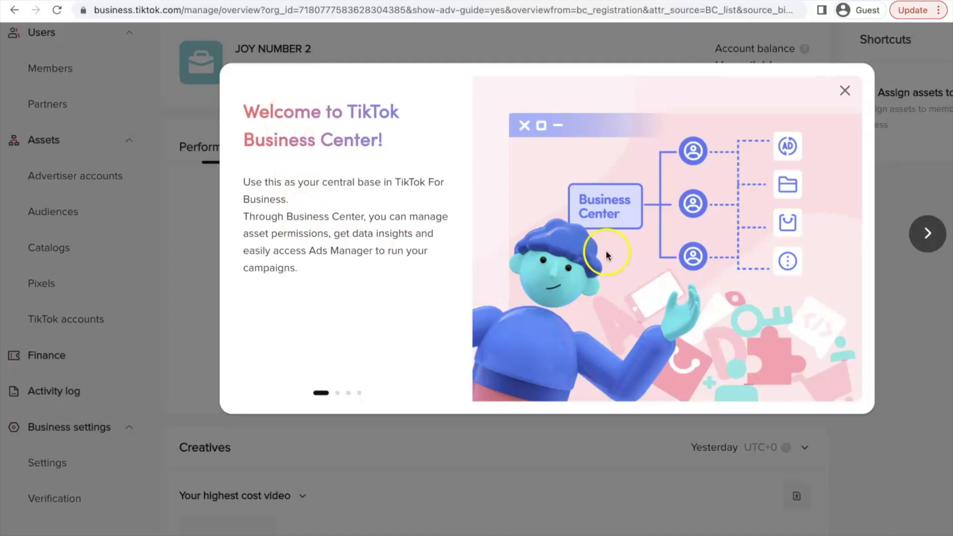
# Step: Dismiss the welcome introduction and start adding an advertiser account under Performance
pyautogui.click(844, 91)
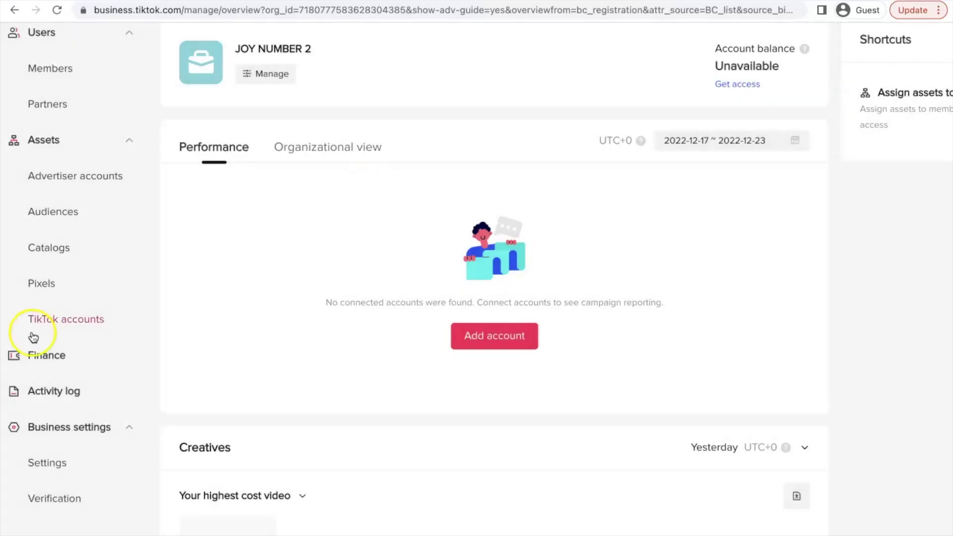
pyautogui.click(499, 340)
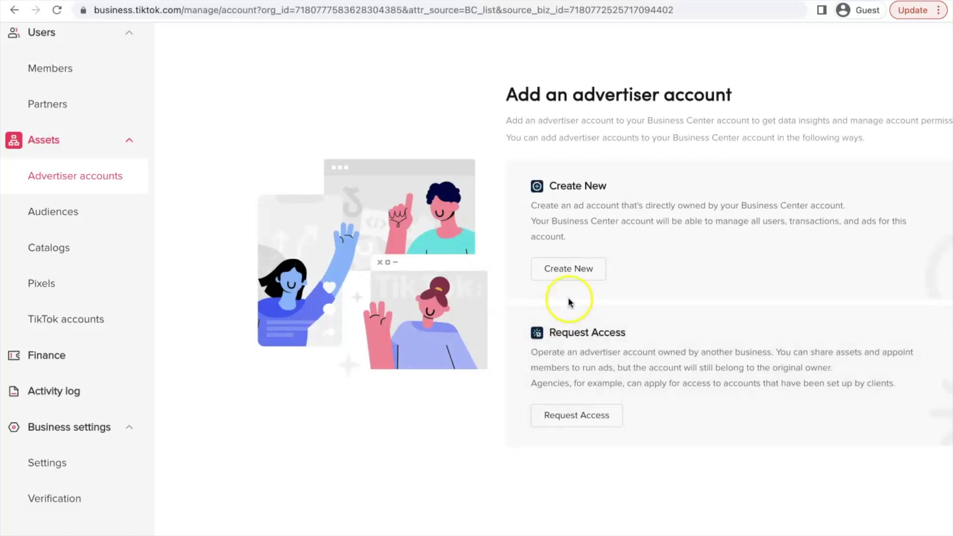
# Step: Create a new ad account named 'Joy ads account' on America/New_York time and continue
pyautogui.click(604, 266)
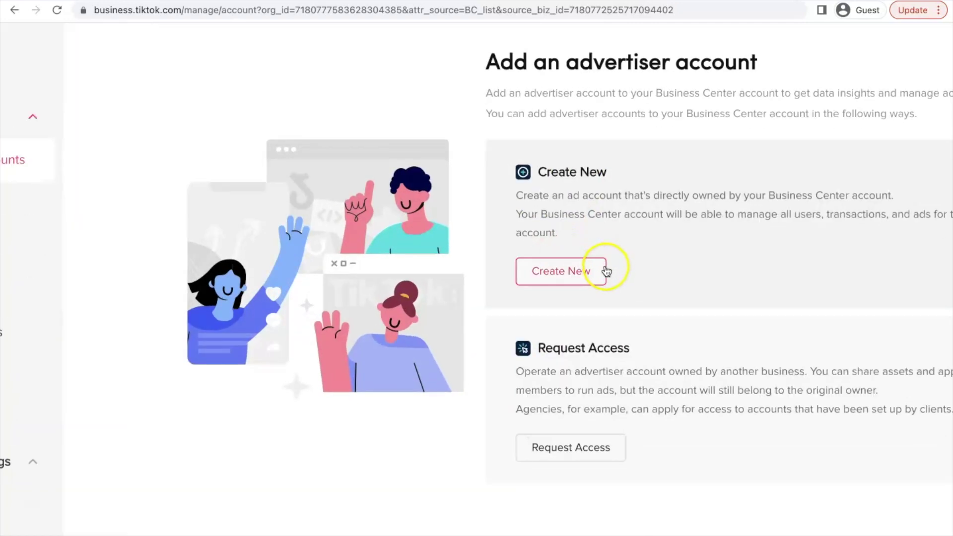
pyautogui.scroll(2, 435, 338)
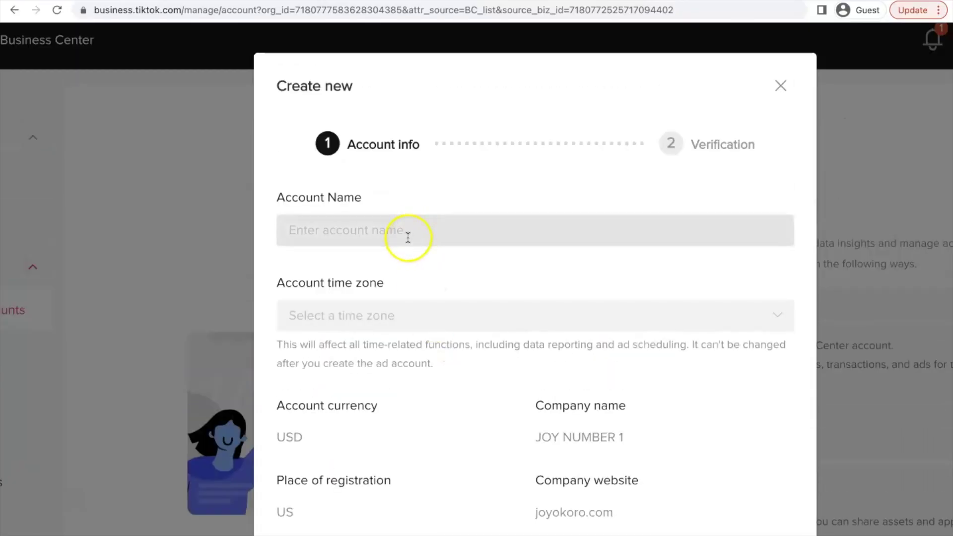
pyautogui.click(407, 234)
pyautogui.write('Joy a')
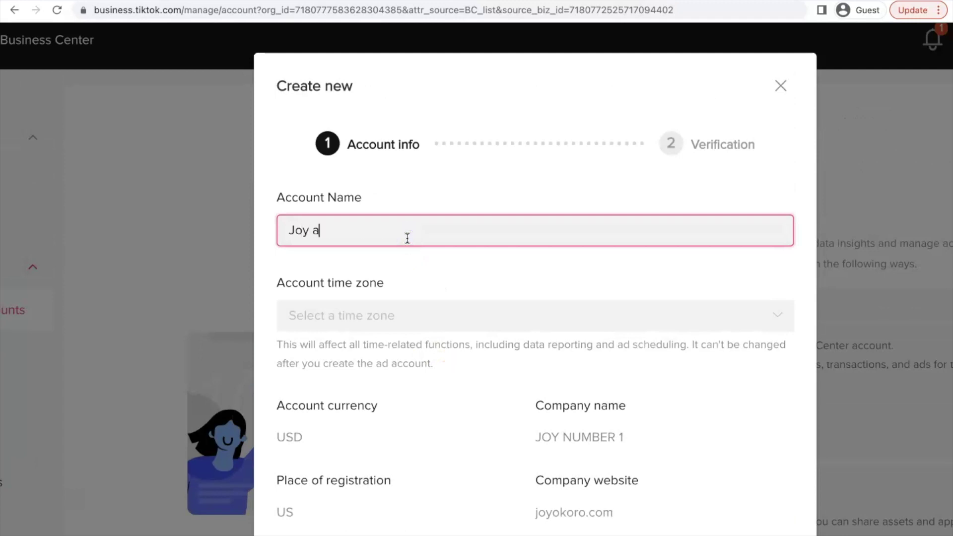
pyautogui.write('ds account')
pyautogui.click(409, 314)
pyautogui.write('new')
pyautogui.click(403, 368)
pyautogui.scroll(-4, 773, 395)
pyautogui.click(774, 460)
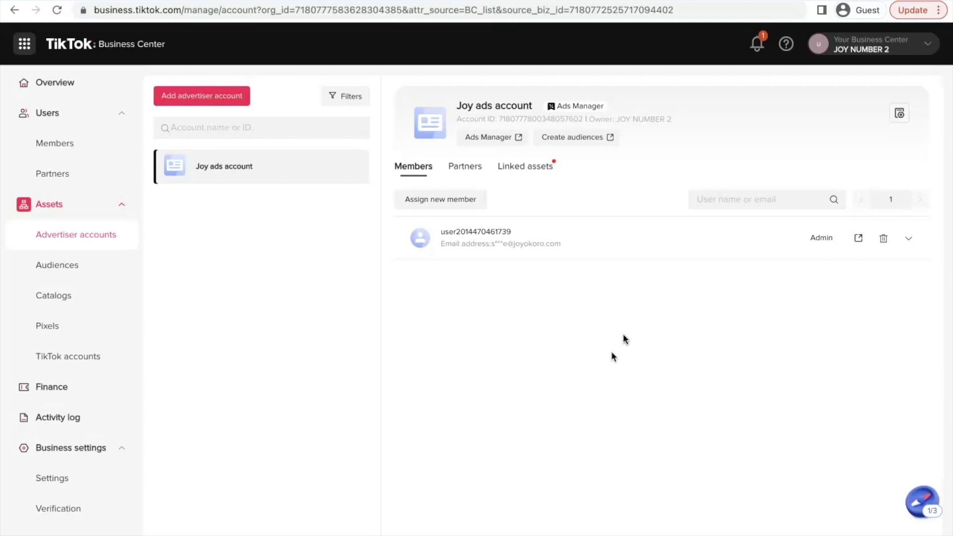
# Step: From the Business Center overview, start creating ads for Joy ads account
pyautogui.click(911, 45)
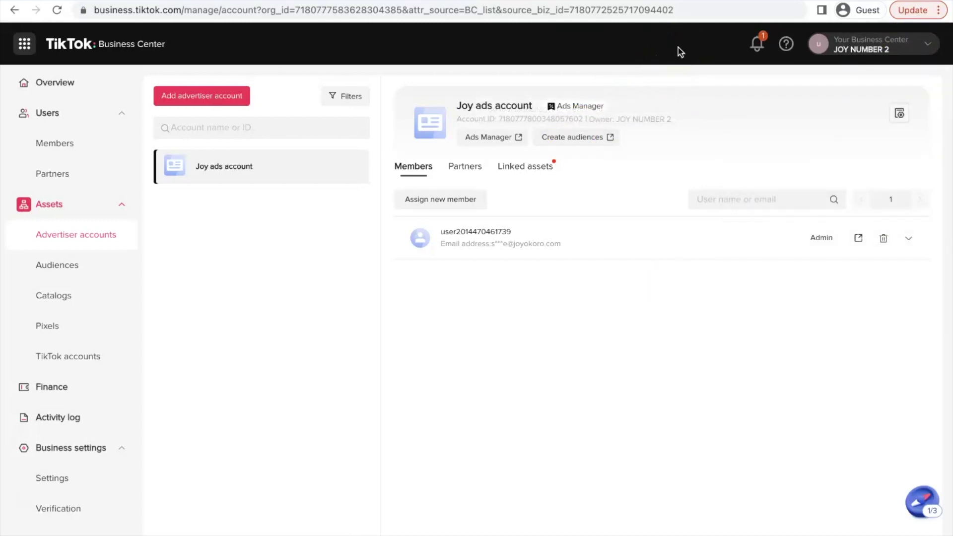
pyautogui.click(355, 193)
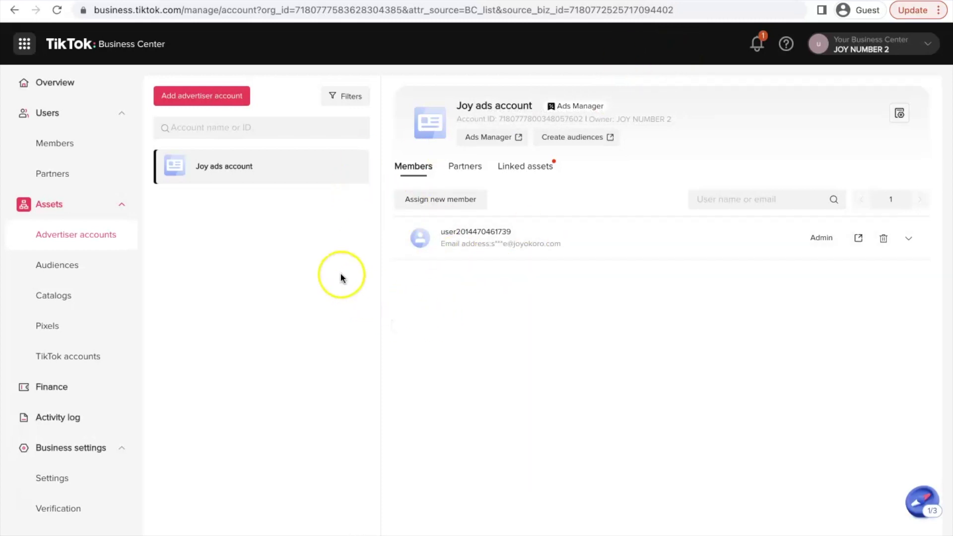
pyautogui.click(55, 85)
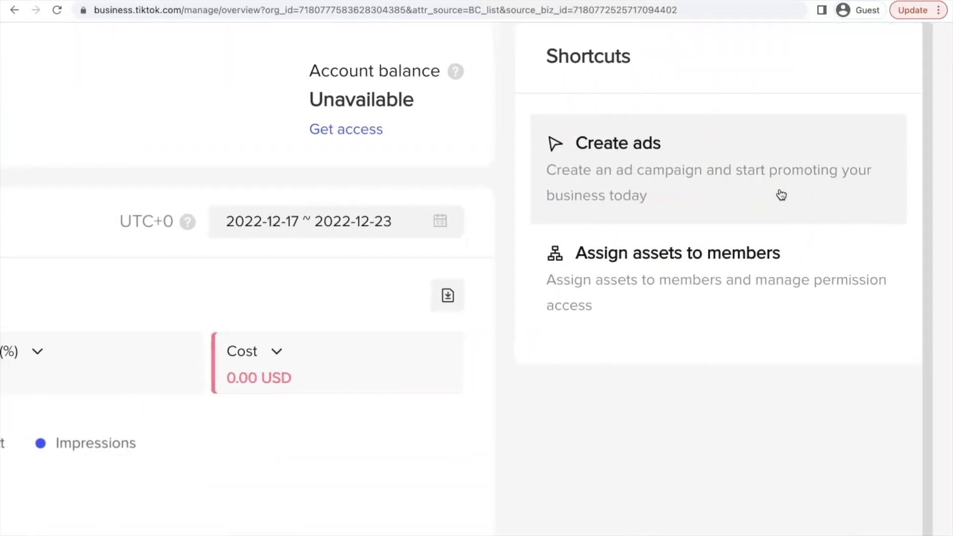
pyautogui.click(634, 163)
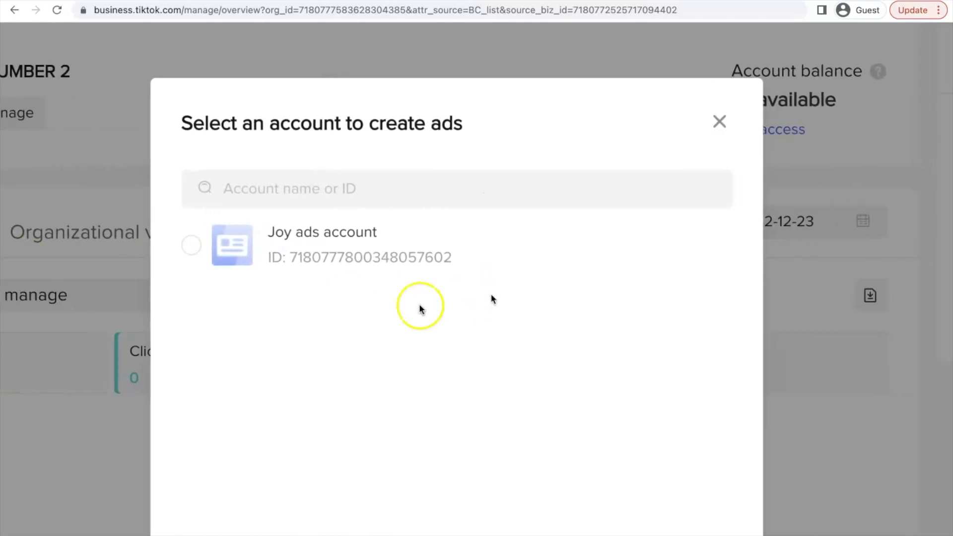
pyautogui.click(301, 257)
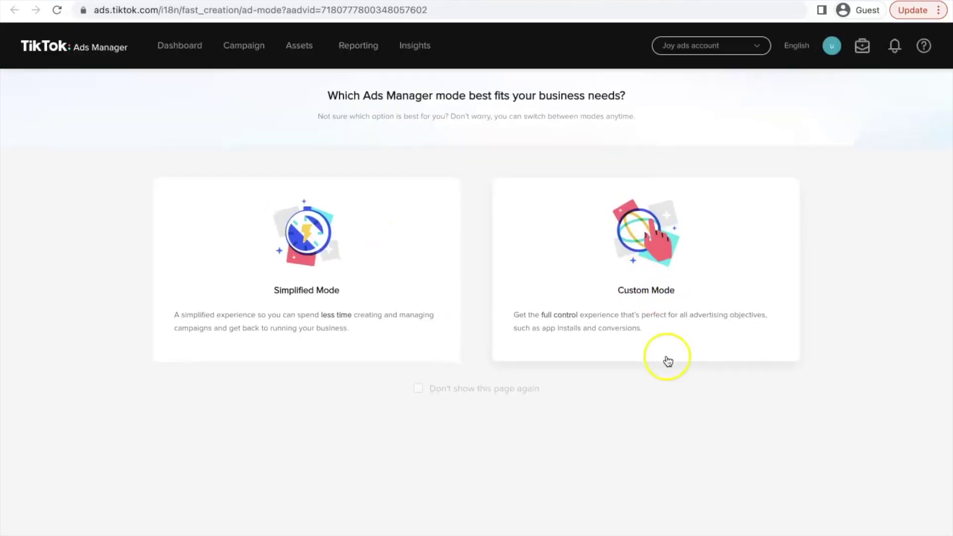
# Step: Choose Custom Mode for building the new campaign
pyautogui.click(665, 362)
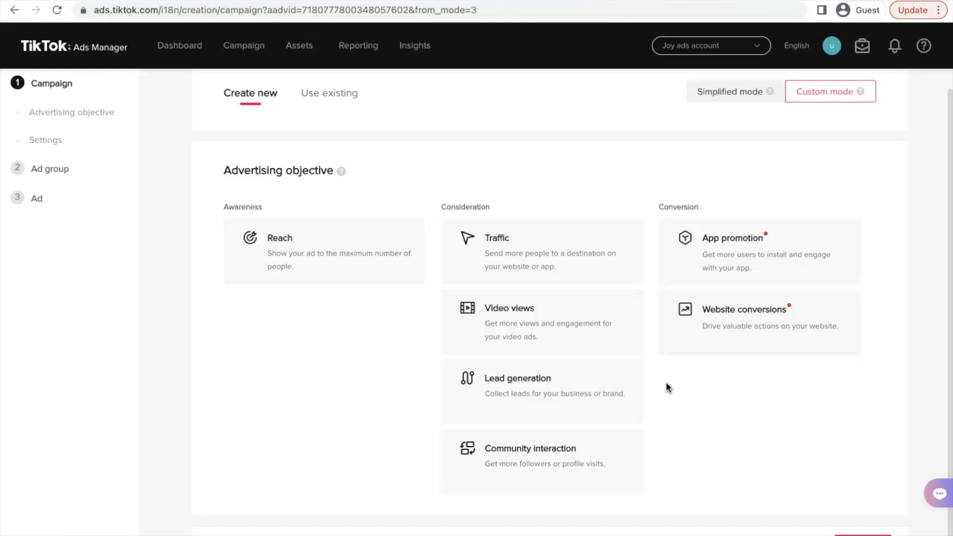
pyautogui.click(673, 524)
pyautogui.click(675, 527)
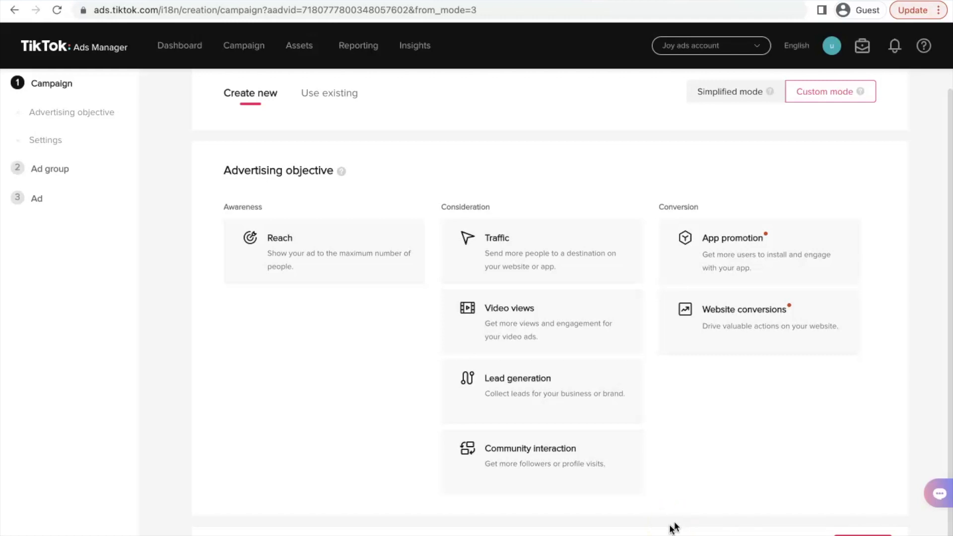